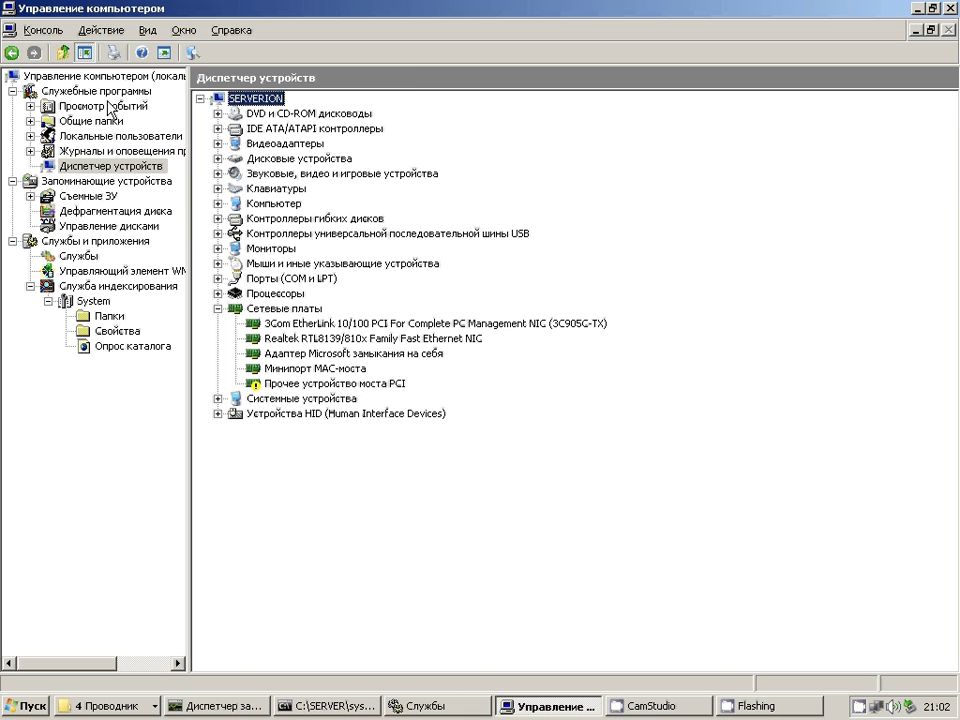
Open the properties of the local computer management root and view its computer name and advanced settings.
{"action": "left_click", "coordinate": [90, 76]}
{"action": "left_click", "coordinate": [100, 31]}
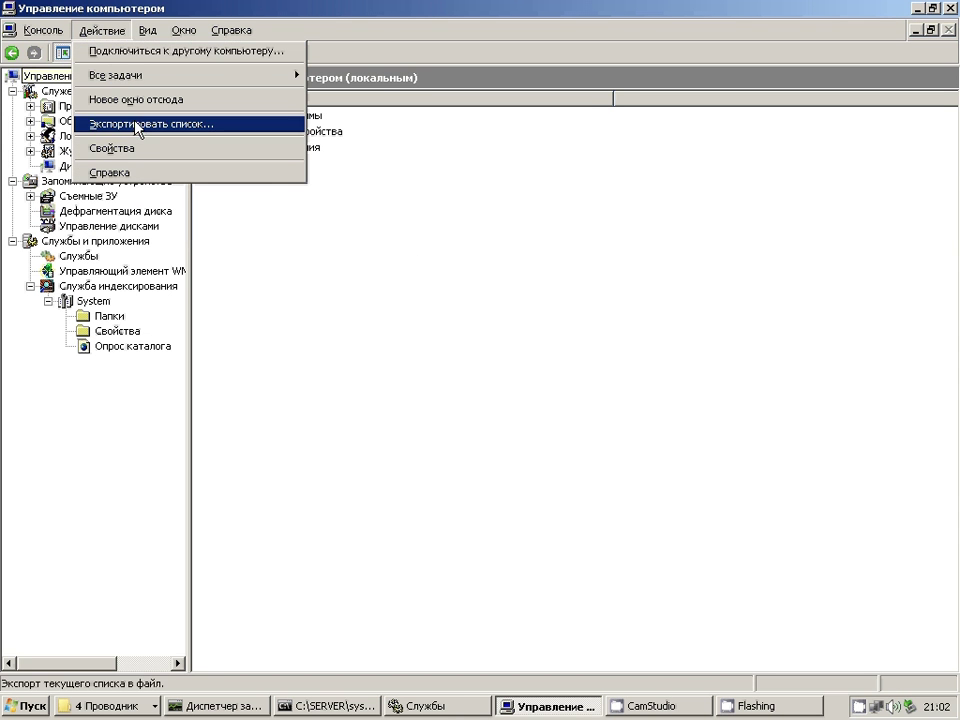
{"action": "left_click", "coordinate": [139, 152]}
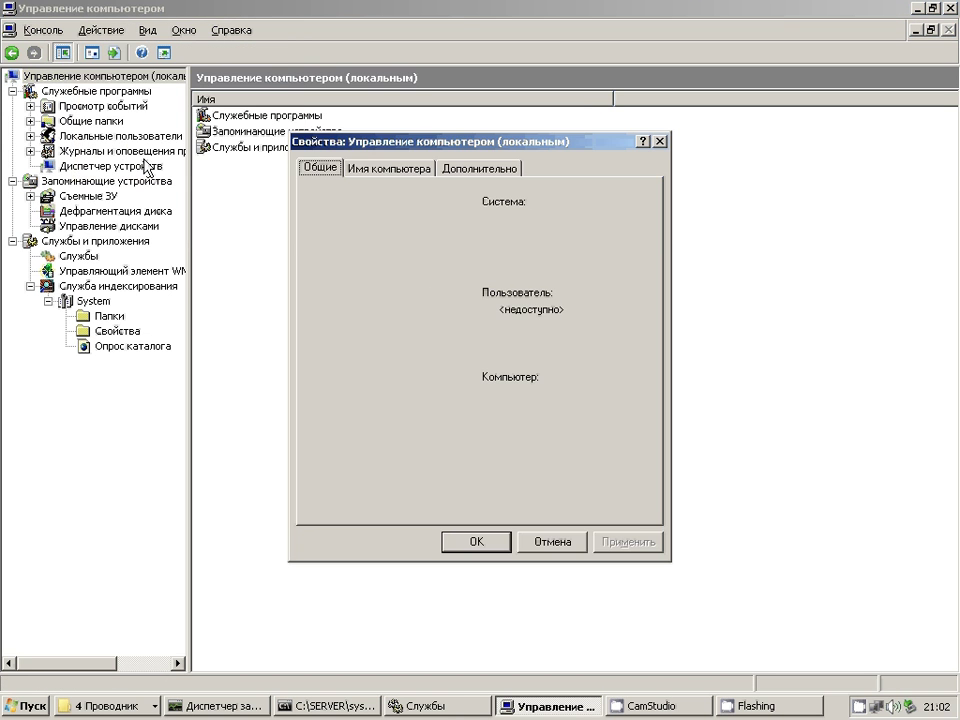
{"action": "left_click", "coordinate": [392, 167]}
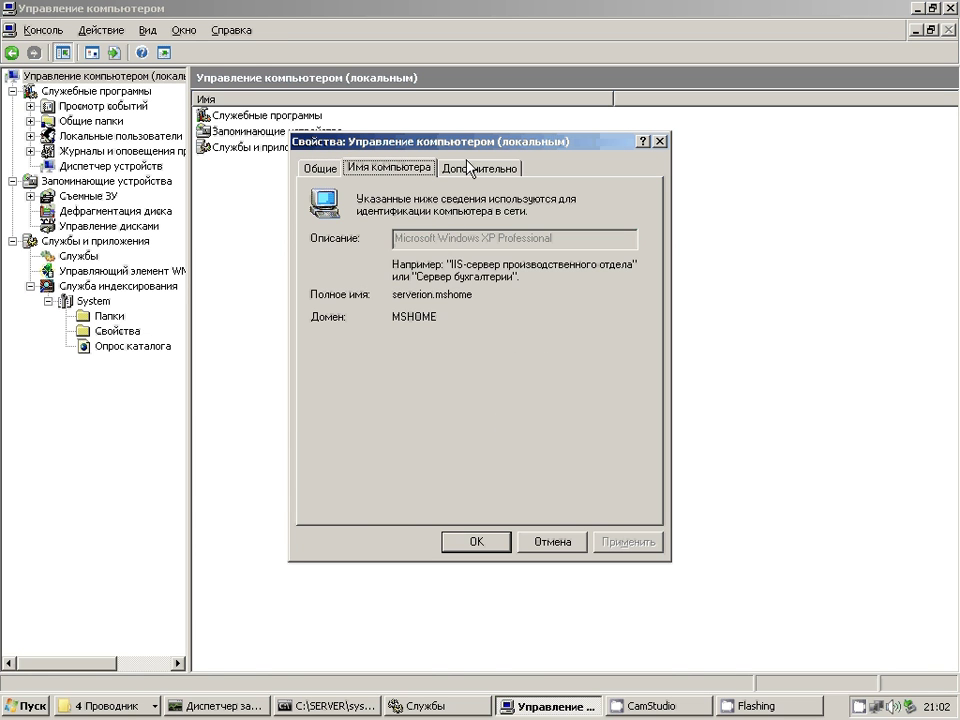
{"action": "left_click", "coordinate": [474, 170]}
Review the performance options, switching processor scheduling to background services and back to programs.
{"action": "left_click", "coordinate": [612, 290]}
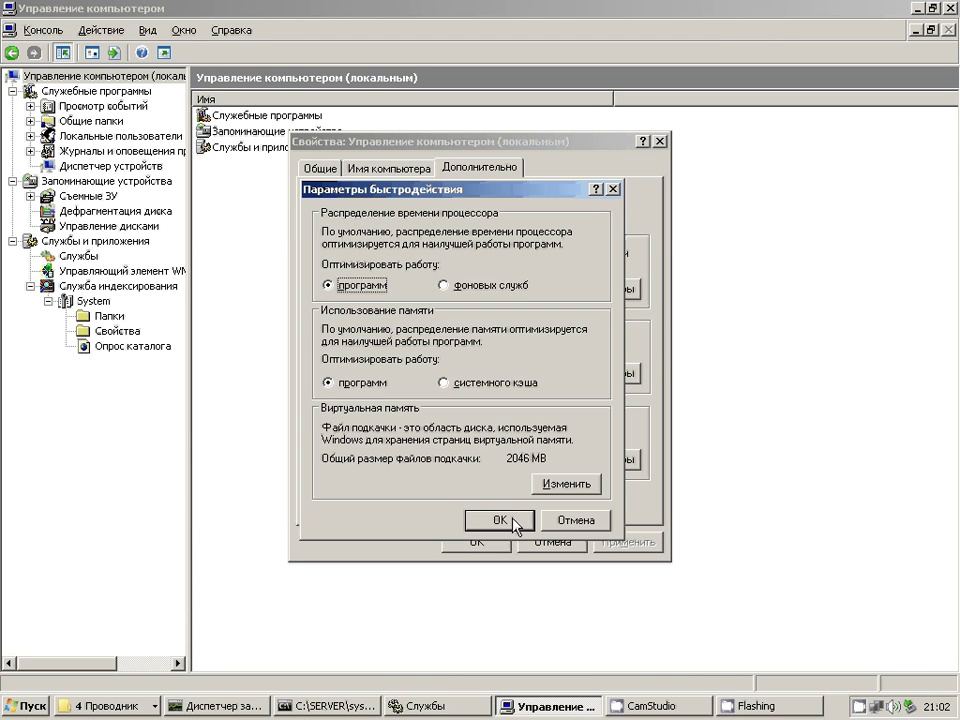
{"action": "left_click", "coordinate": [445, 285]}
{"action": "left_click", "coordinate": [349, 288]}
{"action": "left_click", "coordinate": [498, 520]}
Review the system environment variables and the startup and recovery settings, and close the computer's properties.
{"action": "left_click", "coordinate": [605, 373]}
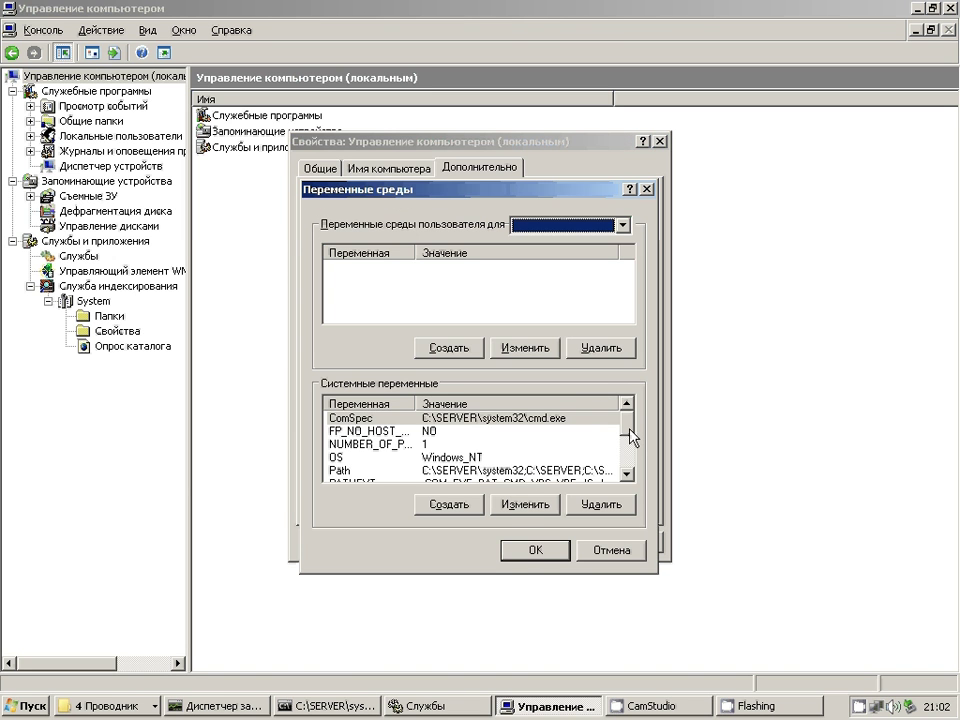
{"action": "left_click_drag", "start_coordinate": [630, 436], "coordinate": [636, 476]}
{"action": "left_click", "coordinate": [523, 553]}
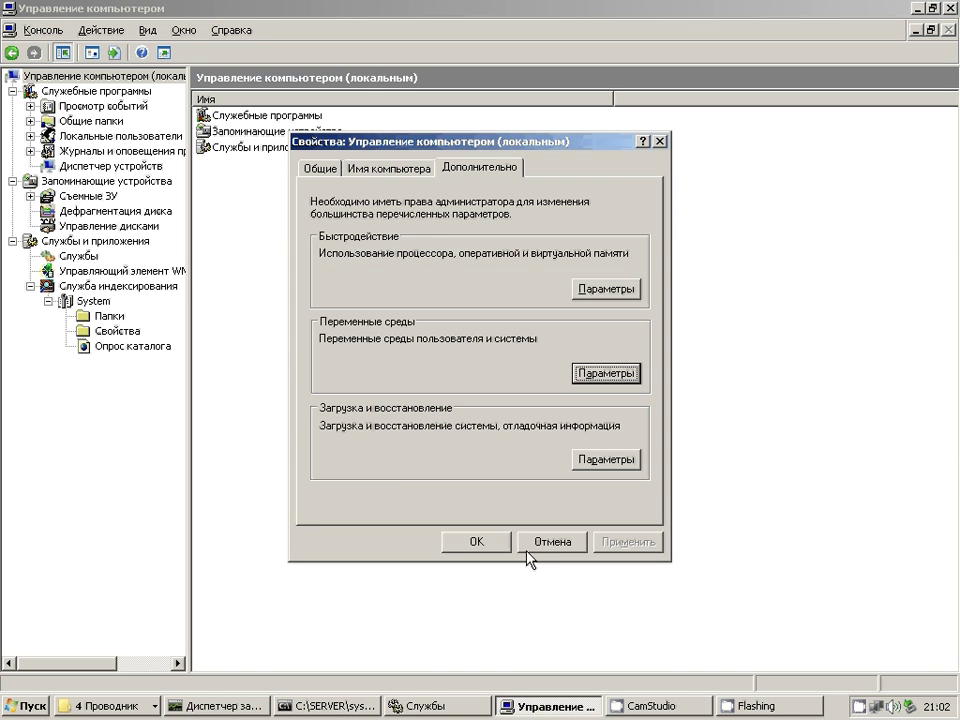
{"action": "left_click", "coordinate": [610, 462]}
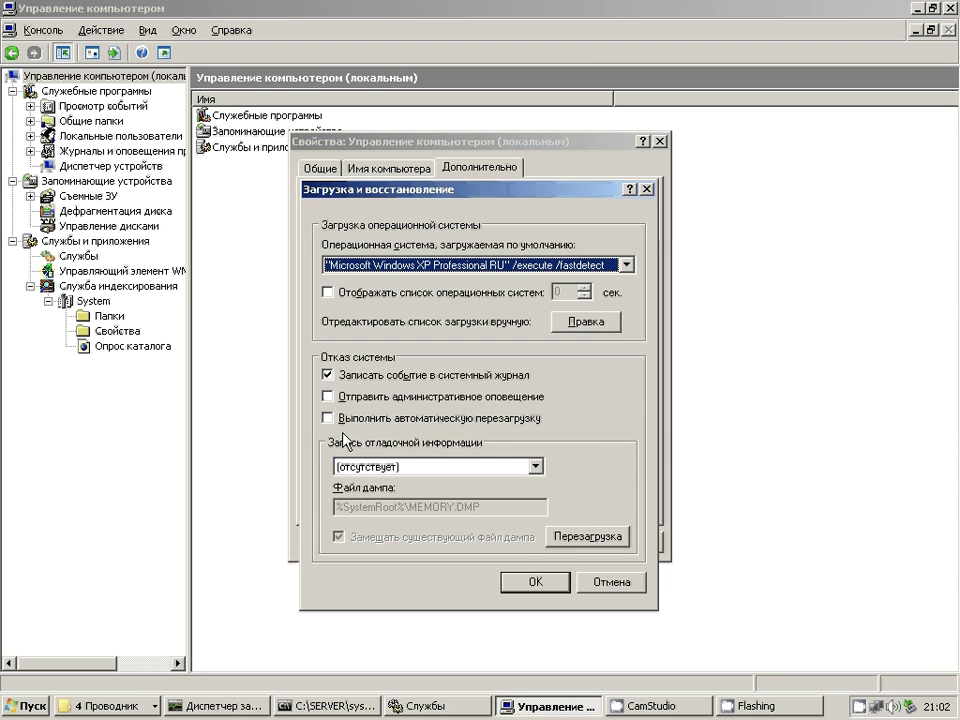
{"action": "left_click", "coordinate": [542, 585]}
{"action": "key", "text": "Return"}
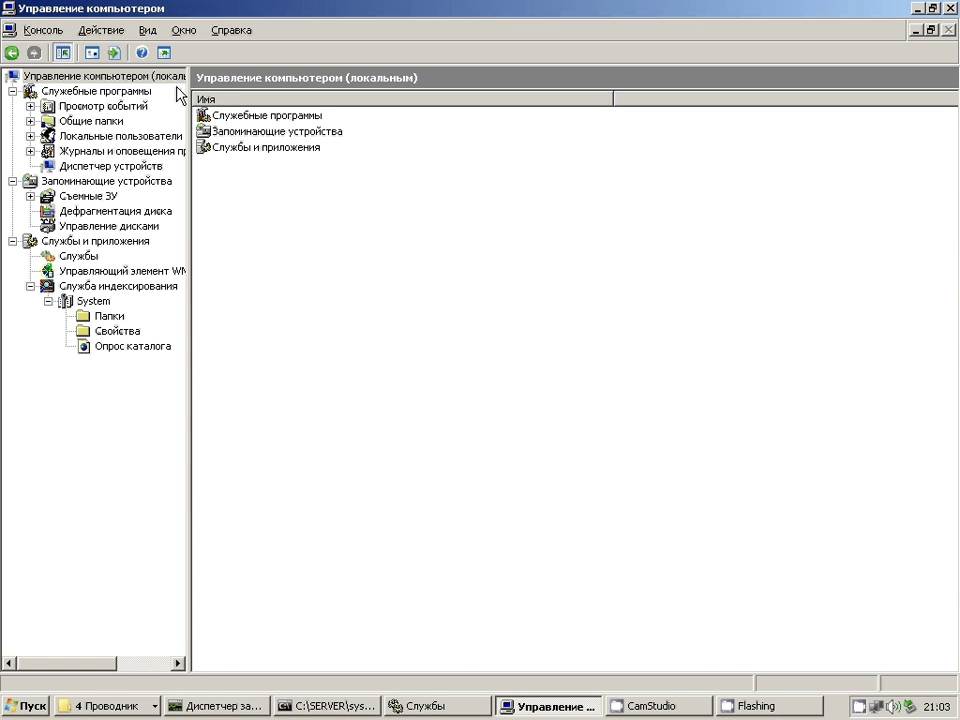
Open the System catalog's query form under the Indexing Service and view its search tips page before returning to the form.
{"action": "left_click", "coordinate": [118, 272]}
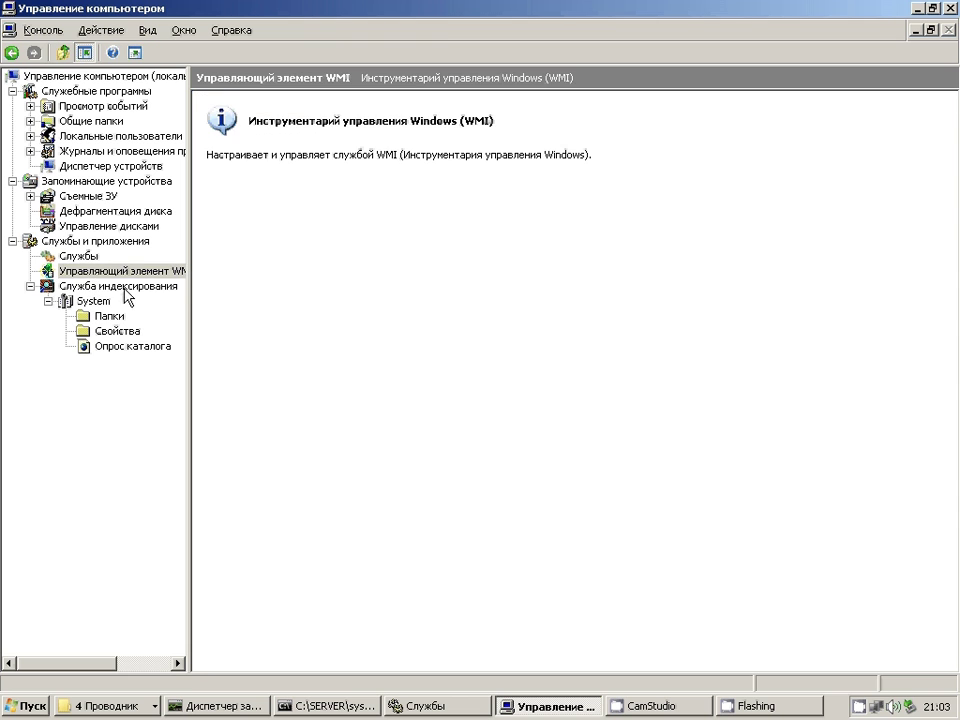
{"action": "left_click", "coordinate": [121, 287]}
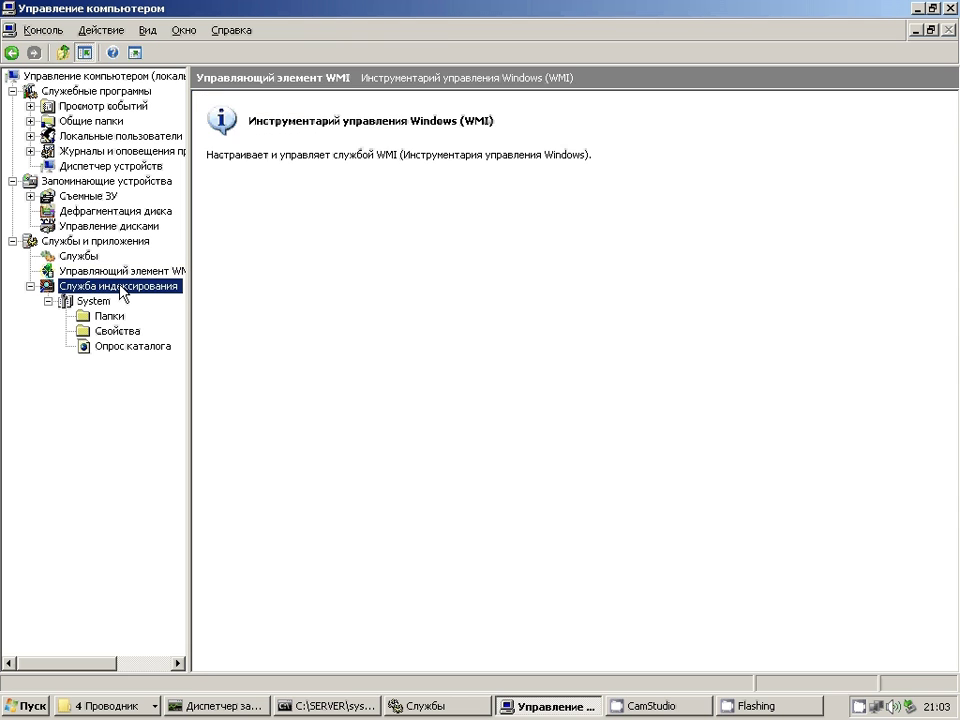
{"action": "left_click", "coordinate": [90, 302]}
{"action": "left_click", "coordinate": [131, 347]}
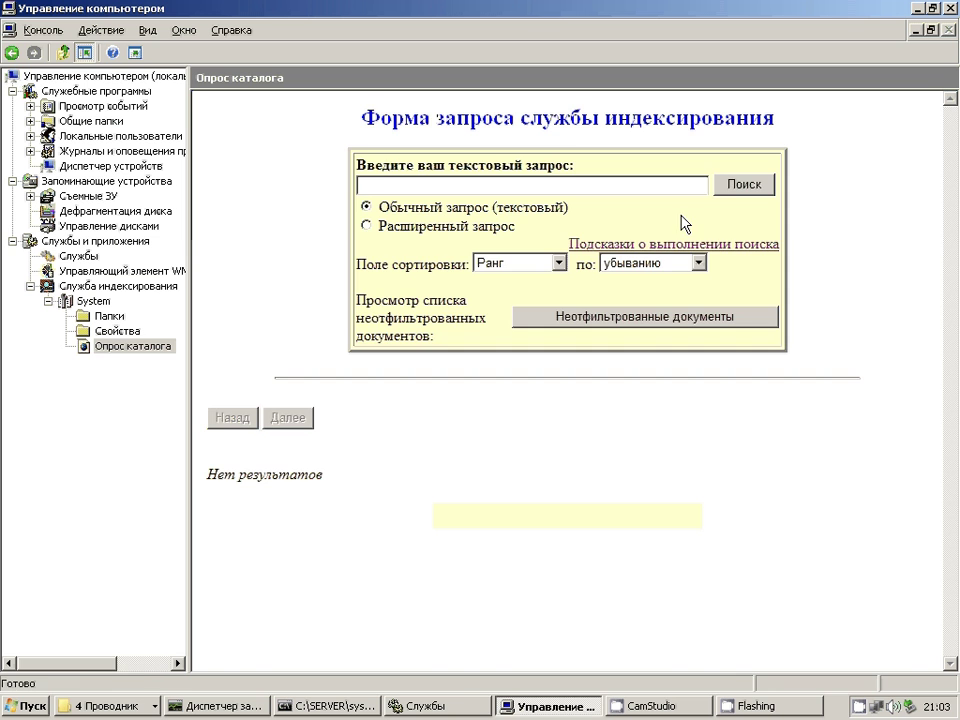
{"action": "left_click", "coordinate": [723, 248]}
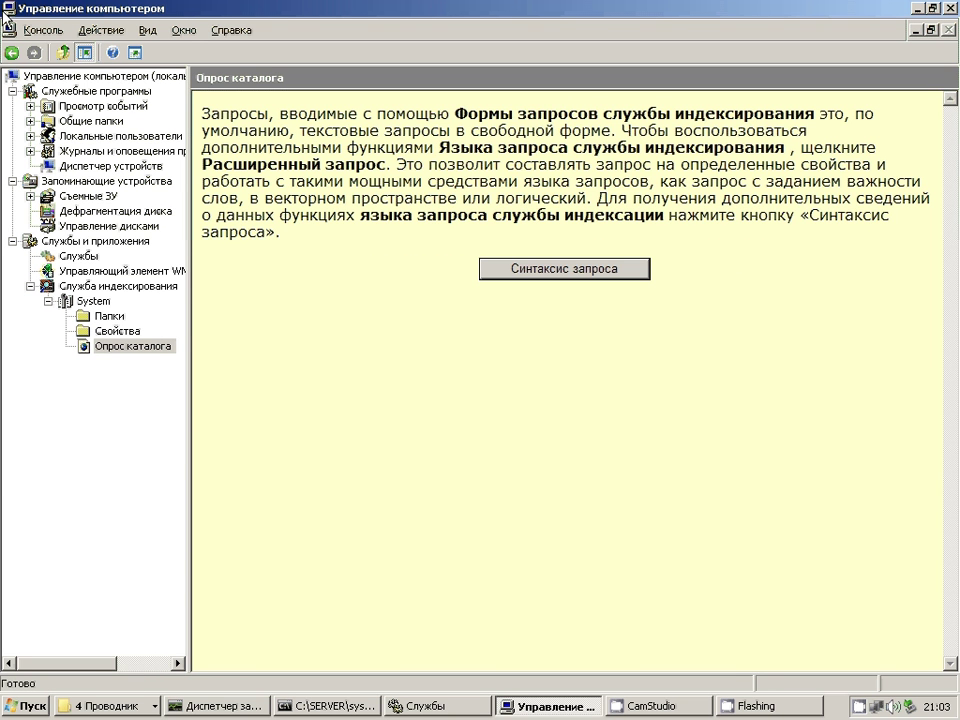
{"action": "left_click", "coordinate": [13, 53]}
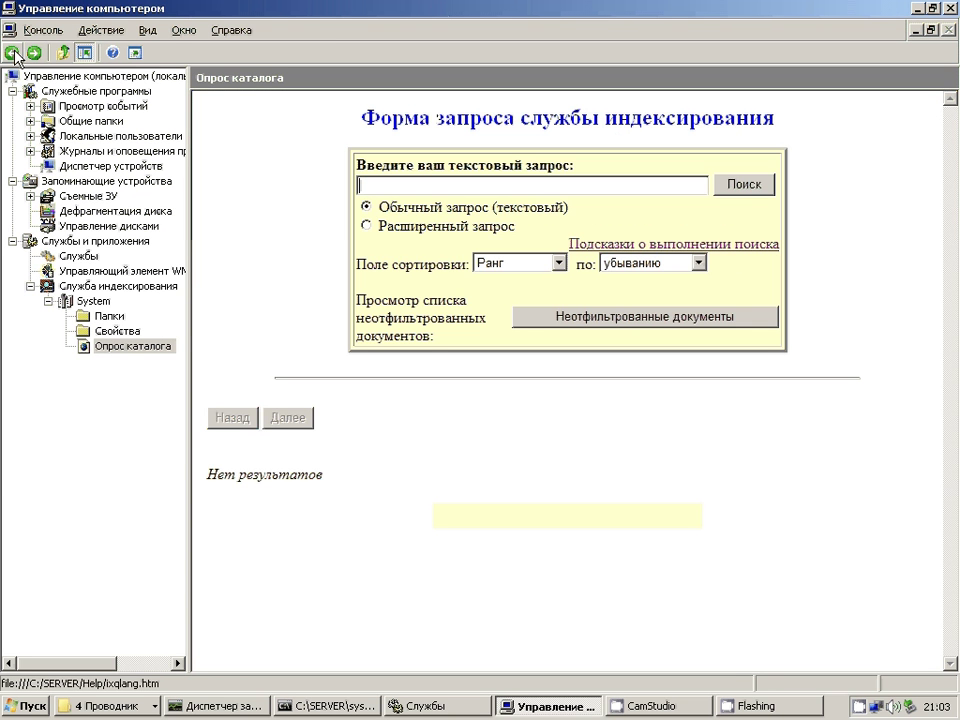
View the version information for the Indexing Service and for the management console (MMC).
{"action": "left_click", "coordinate": [224, 31]}
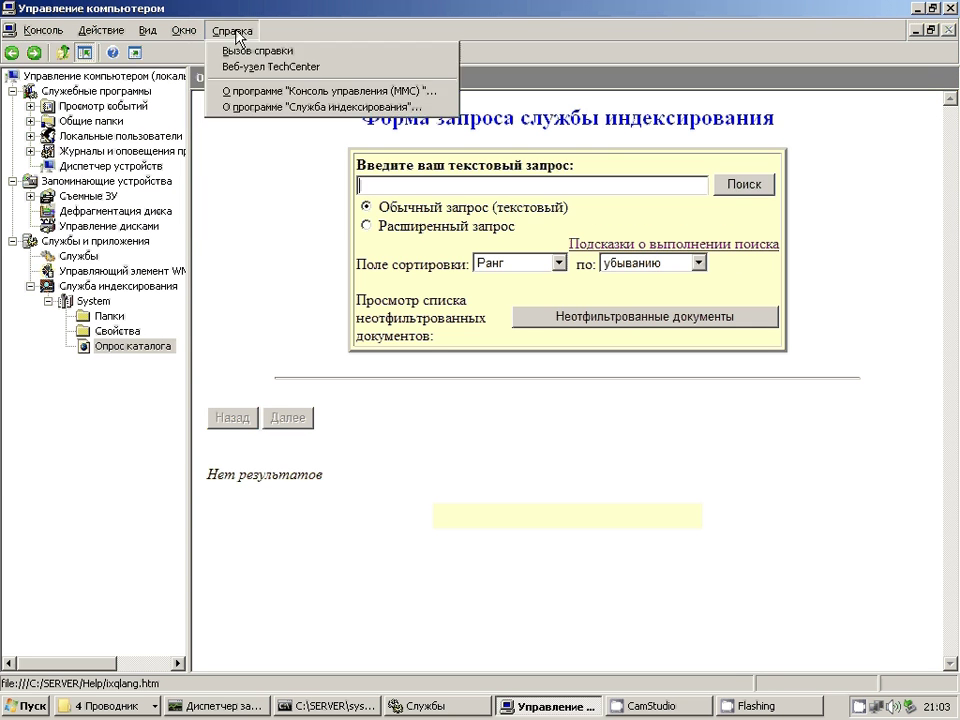
{"action": "left_click", "coordinate": [296, 106]}
{"action": "left_click_drag", "start_coordinate": [490, 259], "coordinate": [260, 265]}
{"action": "left_click", "coordinate": [355, 443]}
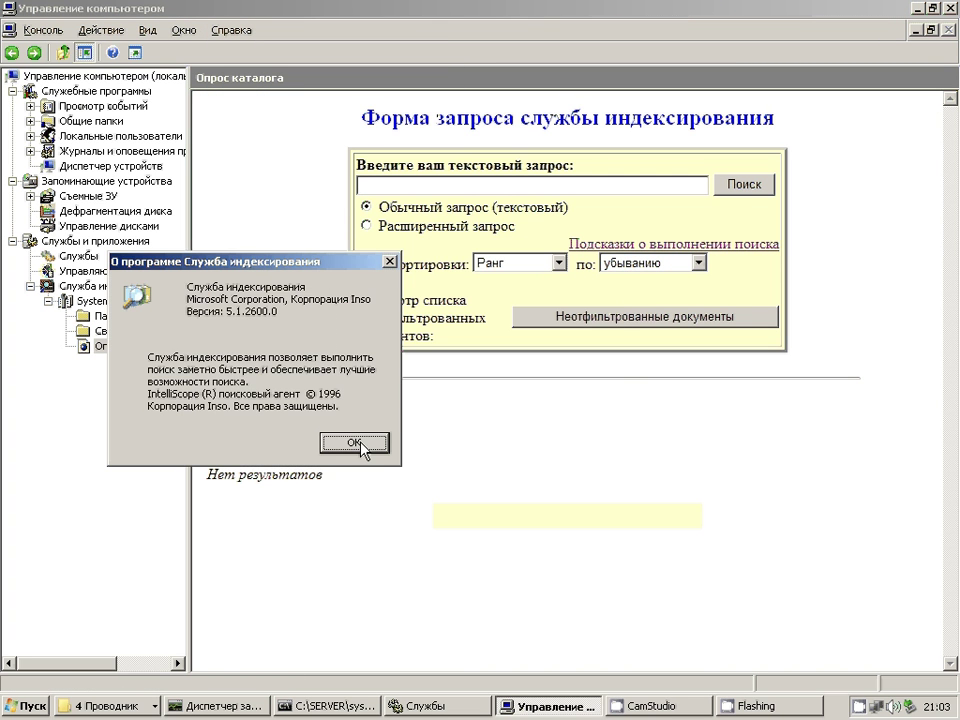
{"action": "left_click", "coordinate": [232, 30]}
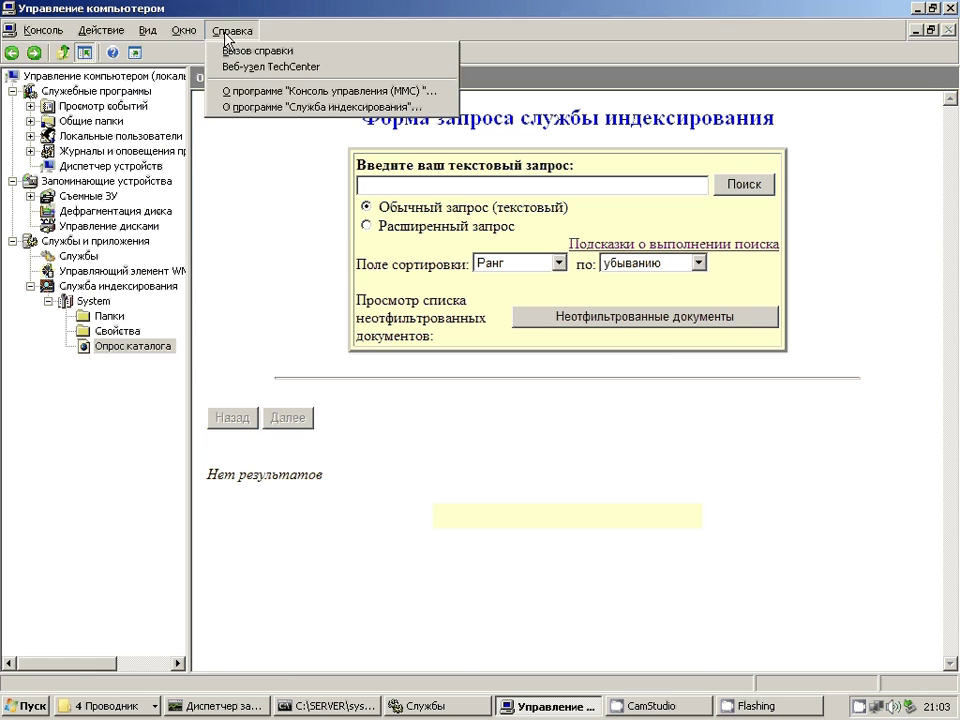
{"action": "left_click", "coordinate": [304, 91]}
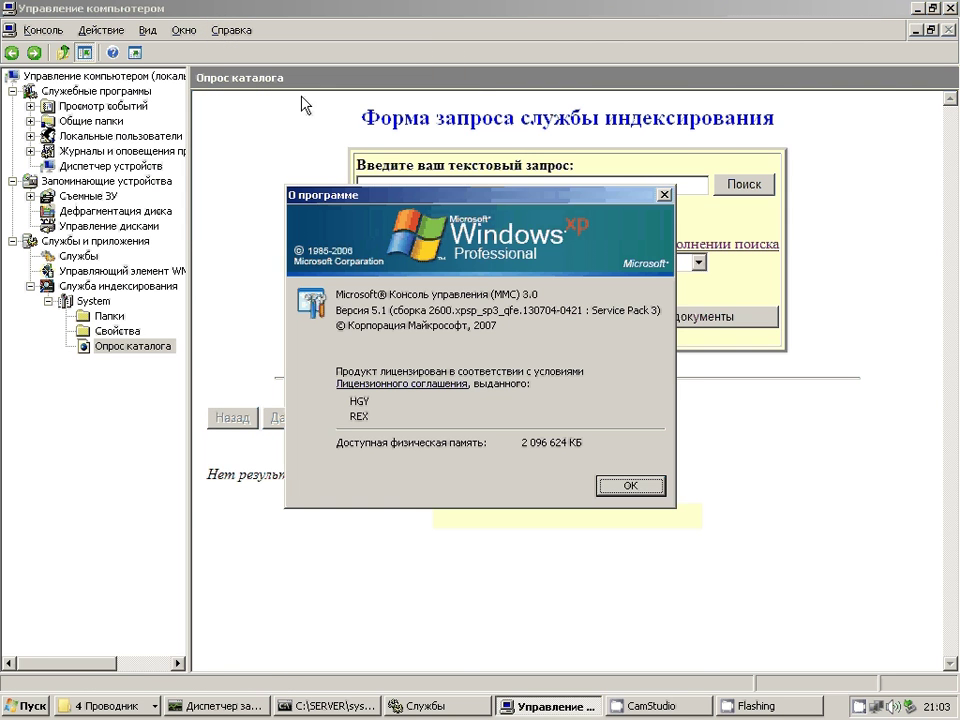
{"action": "left_click", "coordinate": [626, 486]}
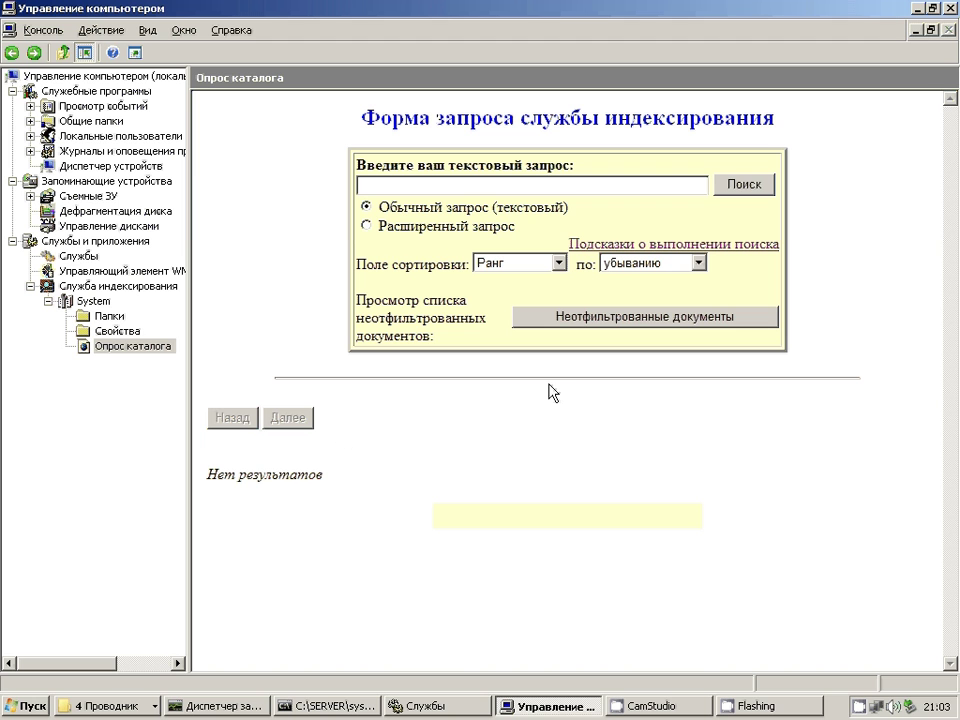
Try a standard text query for "fs" in the System catalog.
{"action": "left_click", "coordinate": [423, 181]}
{"action": "type", "text": "fs"}
{"action": "left_click", "coordinate": [741, 188]}
{"action": "left_click", "coordinate": [476, 370]}
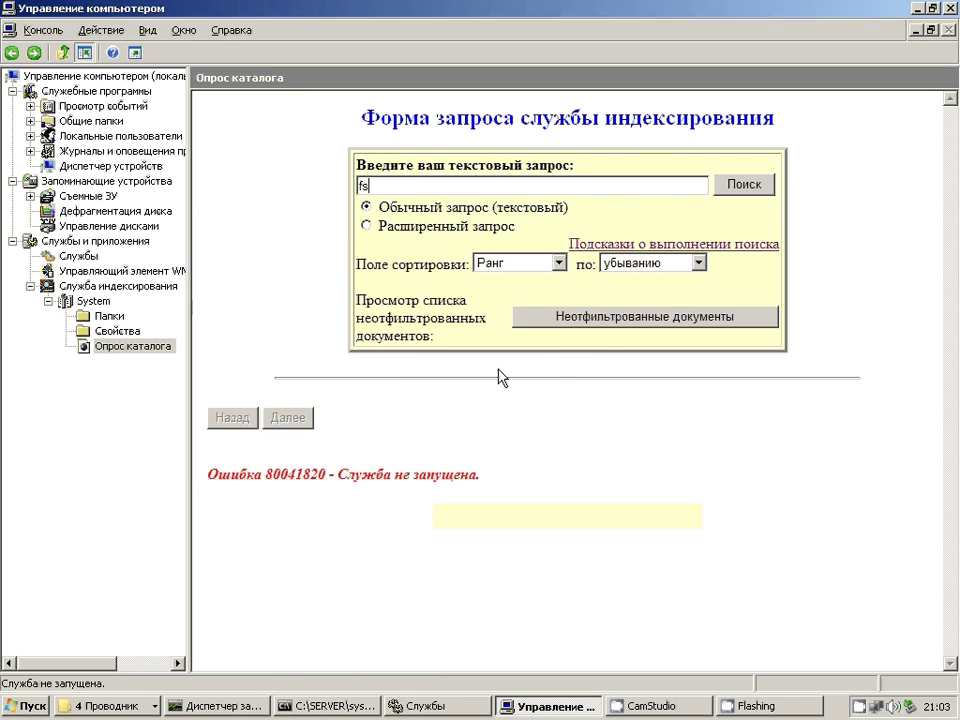
Switch to the Services console and start the Indexing Service (Служба индексирования).
{"action": "left_click", "coordinate": [420, 706]}
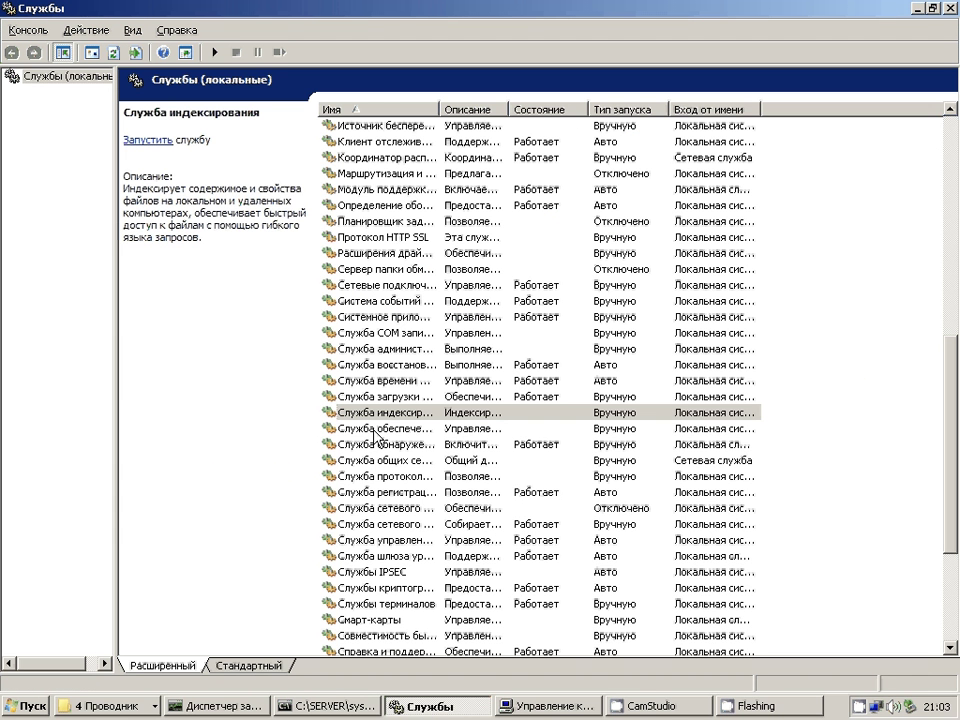
{"action": "left_click", "coordinate": [154, 141]}
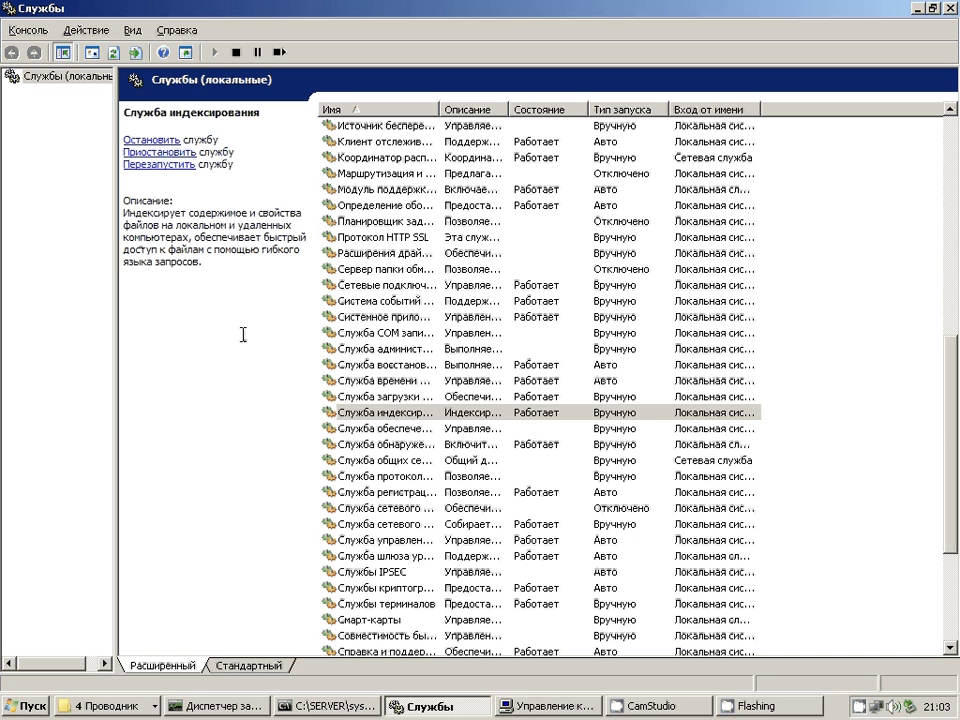
Return to the catalog query form, rerun the query for "fs" and look through the results.
{"action": "left_click", "coordinate": [552, 706]}
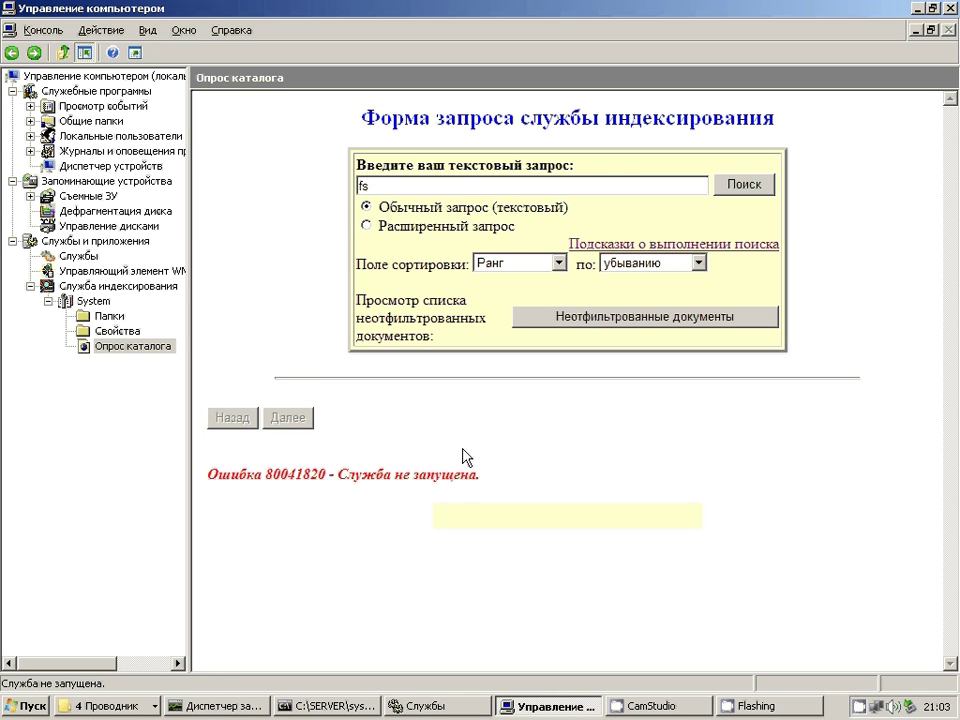
{"action": "left_click", "coordinate": [758, 189]}
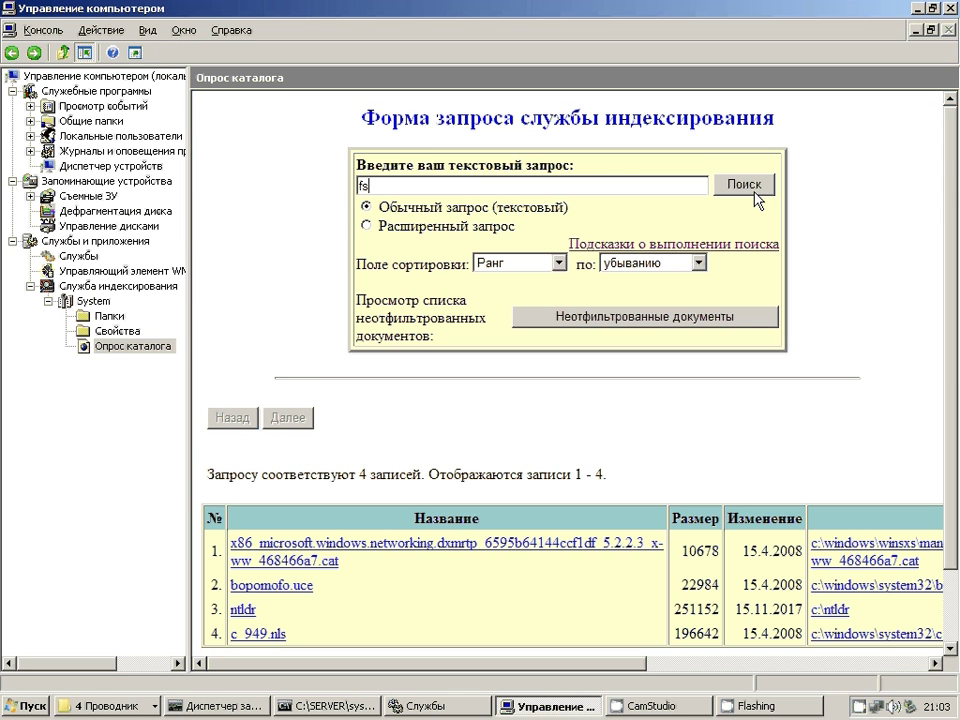
{"action": "scroll", "coordinate": [957, 542], "scroll_direction": "down", "scroll_amount": 3}
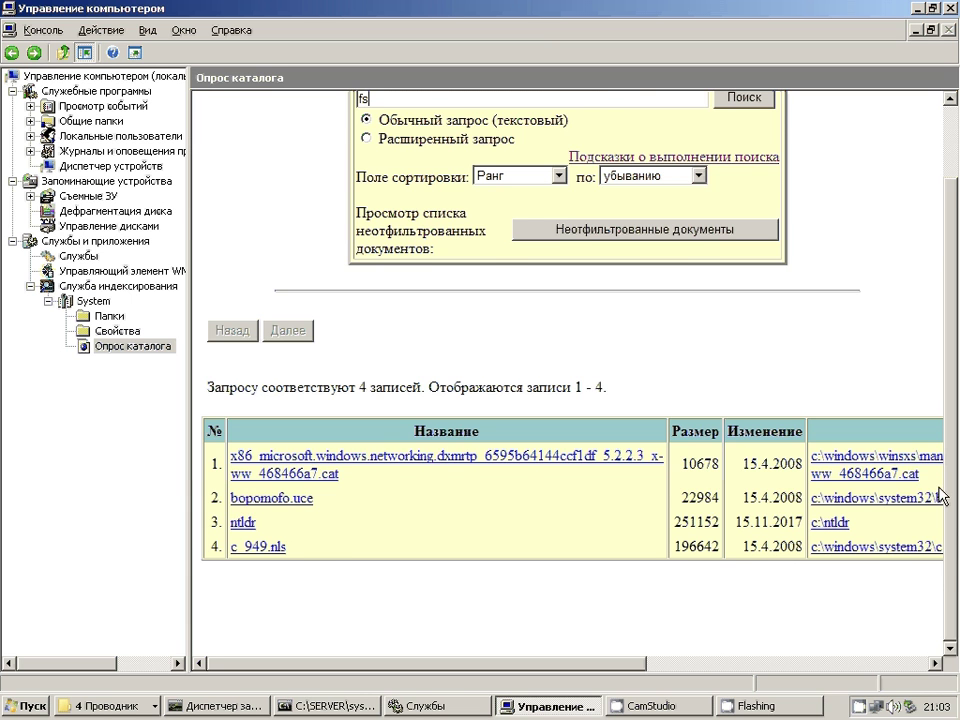
{"action": "scroll", "coordinate": [469, 178], "scroll_direction": "up", "scroll_amount": 3}
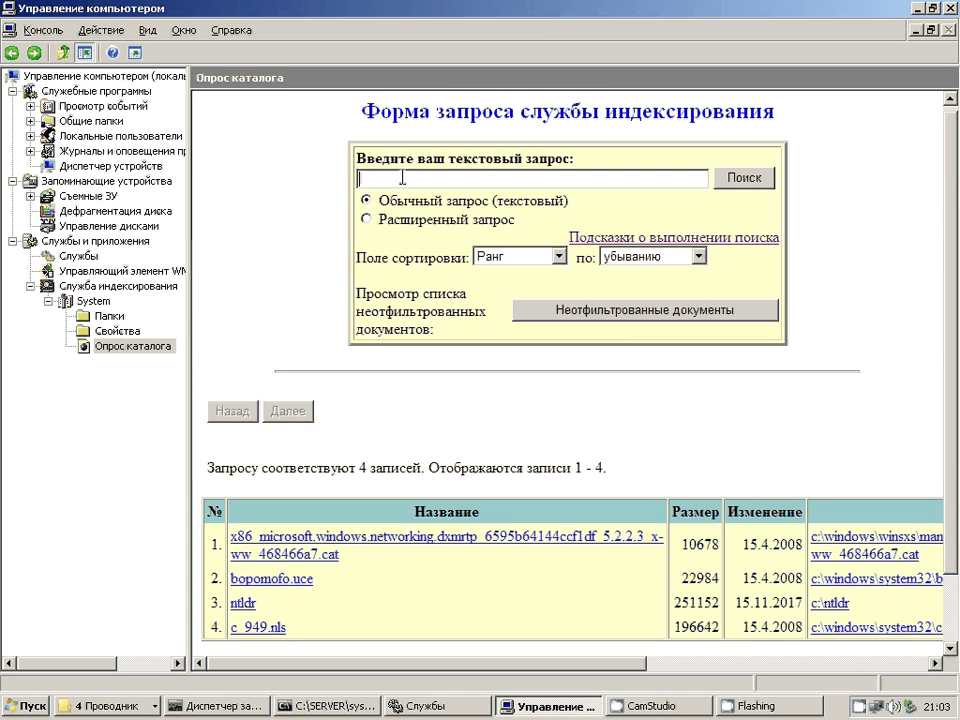
Query the System catalog for "bd" and look through the results.
{"action": "type", "text": "bd"}
{"action": "left_click", "coordinate": [739, 178]}
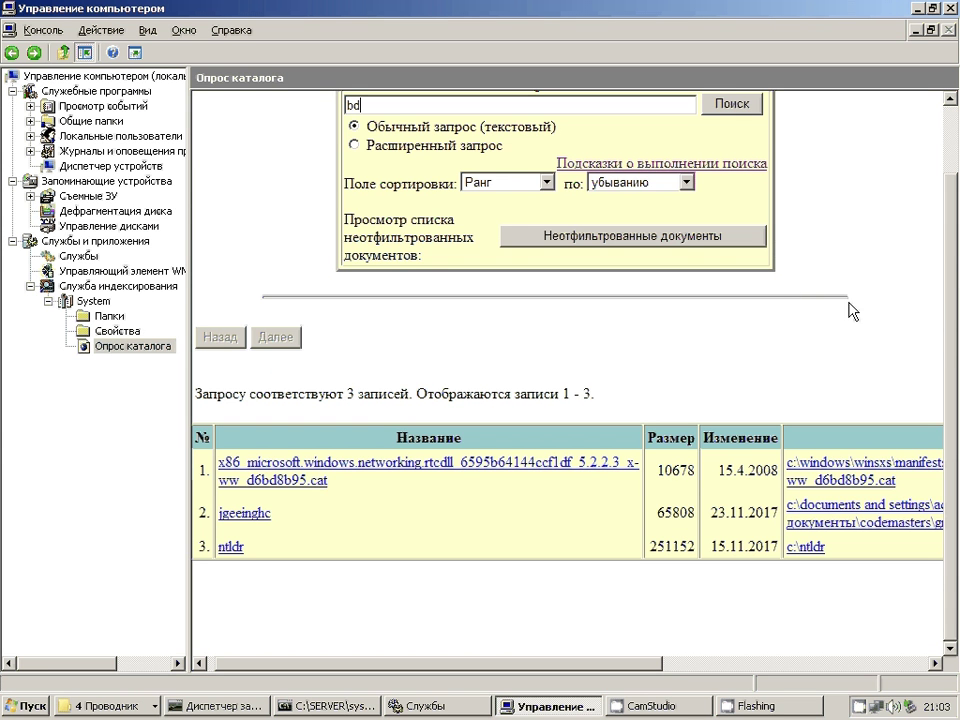
{"action": "scroll", "coordinate": [953, 355], "scroll_direction": "up", "scroll_amount": 2}
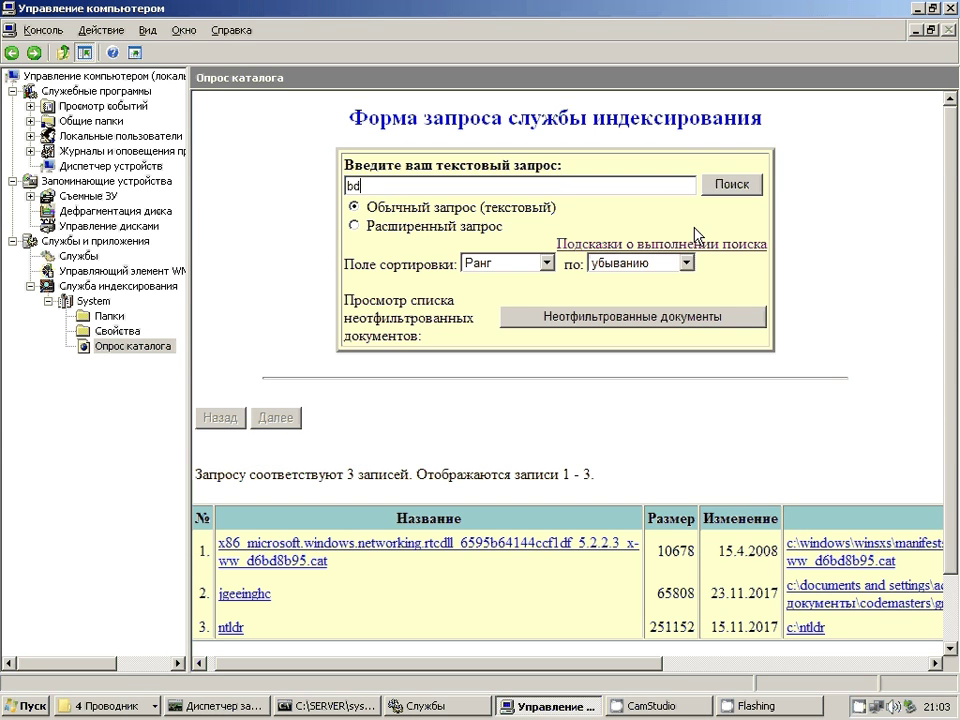
Replace the query text with "gb", run the search and look through the results.
{"action": "key", "text": "BackSpace"}
{"action": "key", "text": "BackSpace"}
{"action": "type", "text": "gb"}
{"action": "left_click", "coordinate": [731, 184]}
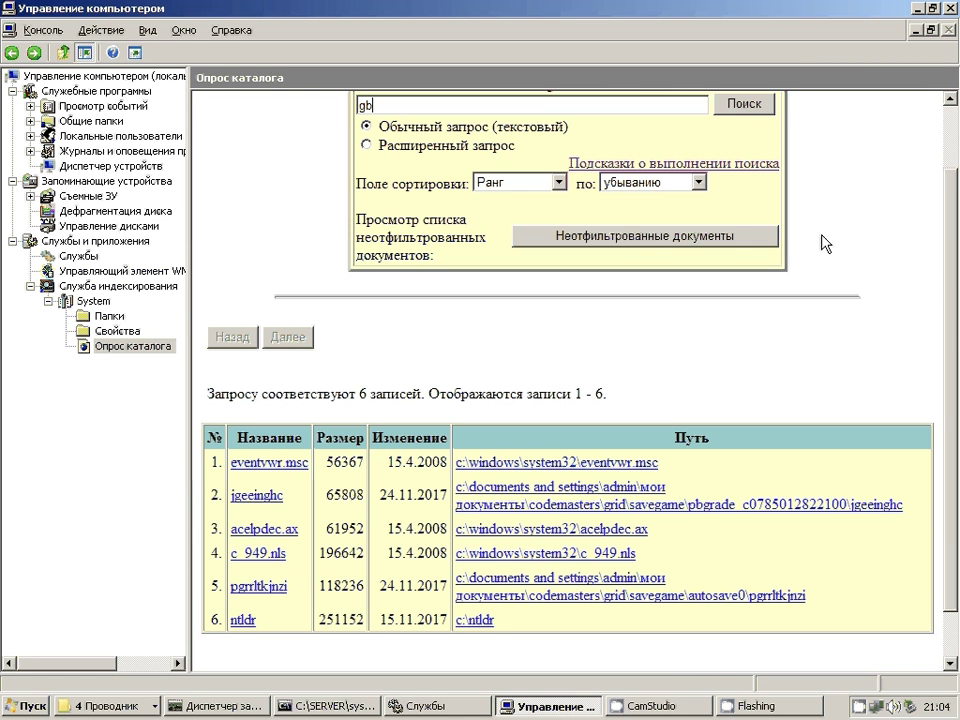
{"action": "scroll", "coordinate": [953, 338], "scroll_direction": "up", "scroll_amount": 2}
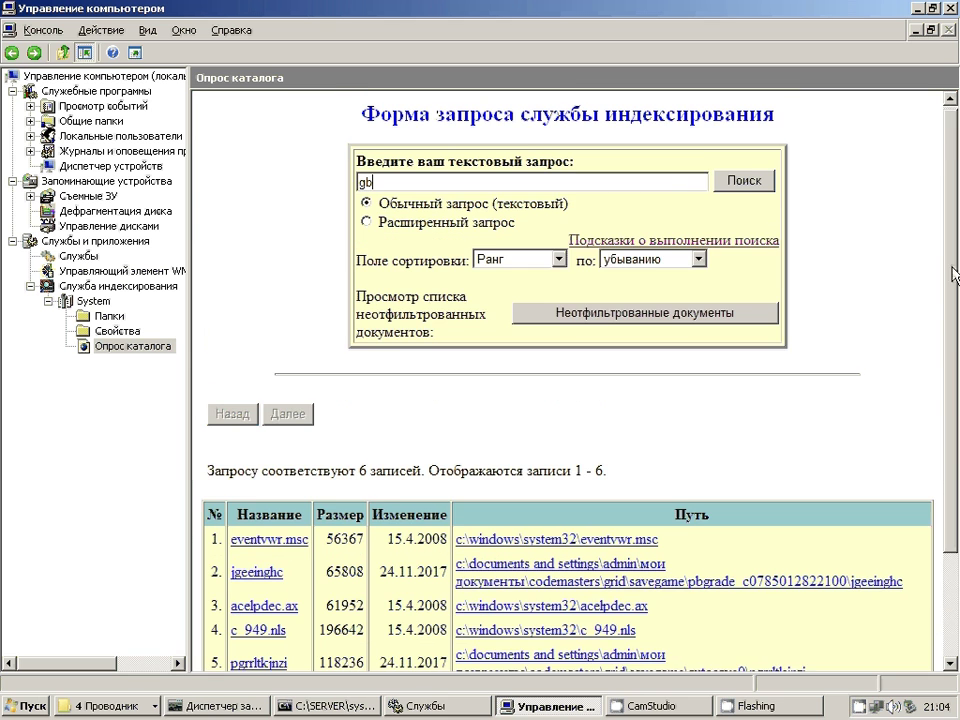
Replace the query text with "mc" and search the System catalog.
{"action": "key", "text": "BackSpace"}
{"action": "key", "text": "BackSpace"}
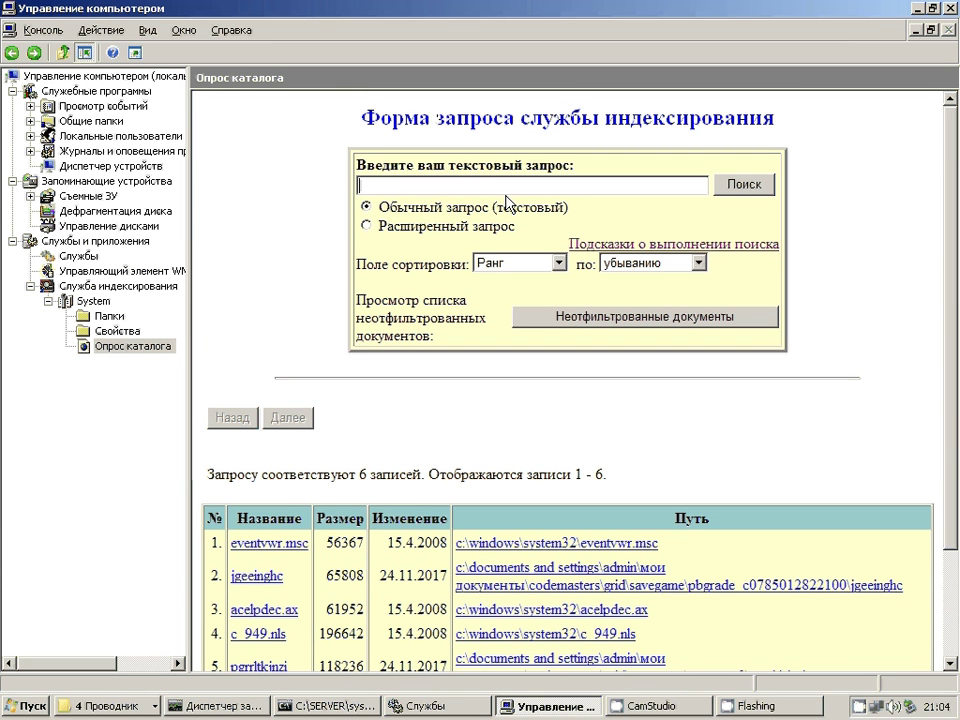
{"action": "type", "text": "mc"}
{"action": "left_click", "coordinate": [743, 186]}
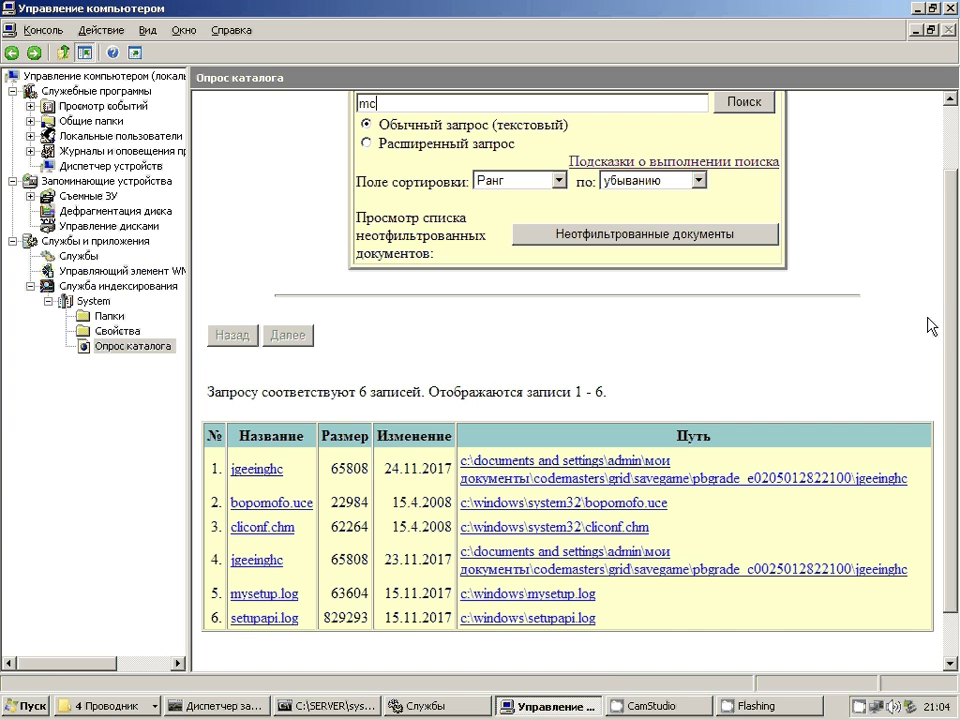
Try to open the first jgeeinghc result by its name and path, and open c:\windows\setupapi.log from the results.
{"action": "left_click", "coordinate": [270, 472]}
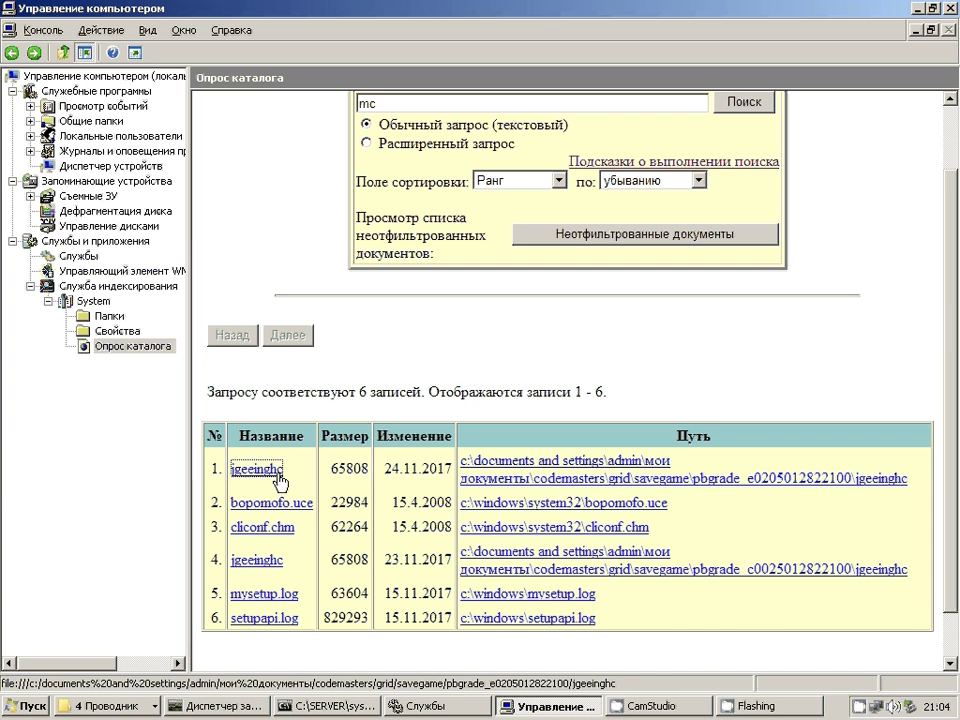
{"action": "left_click", "coordinate": [522, 476]}
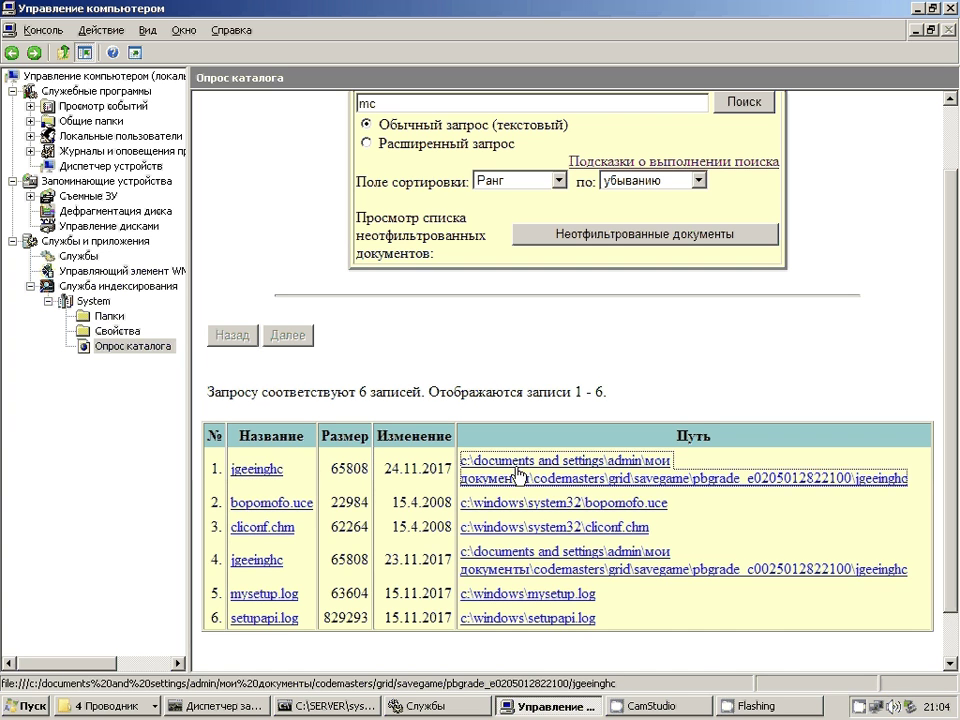
{"action": "scroll", "coordinate": [797, 382], "scroll_direction": "down", "scroll_amount": 1}
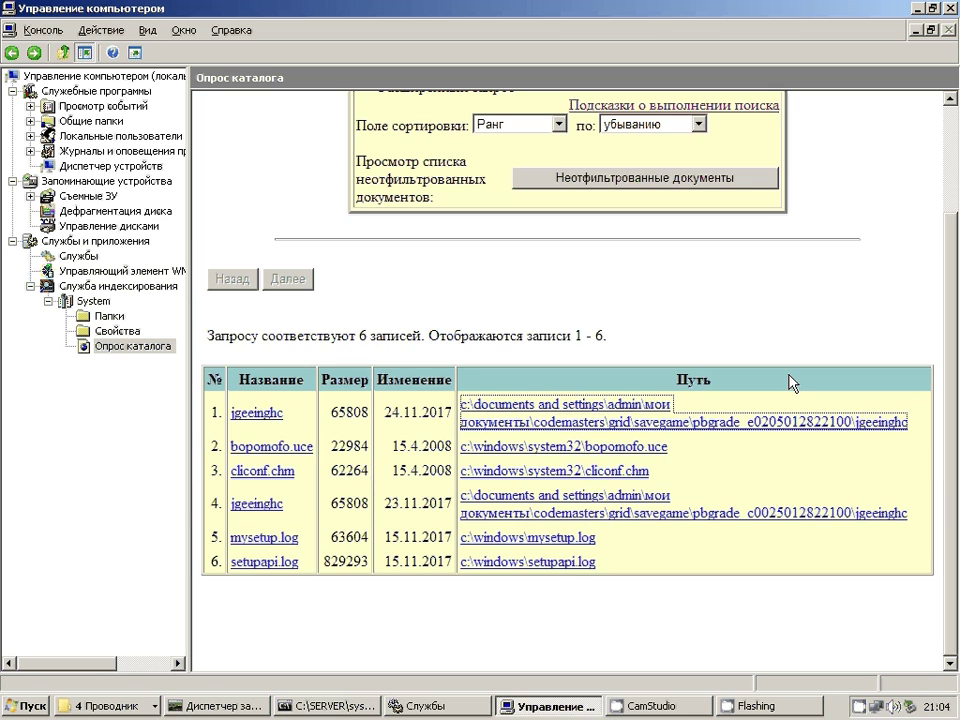
{"action": "left_click", "coordinate": [568, 563]}
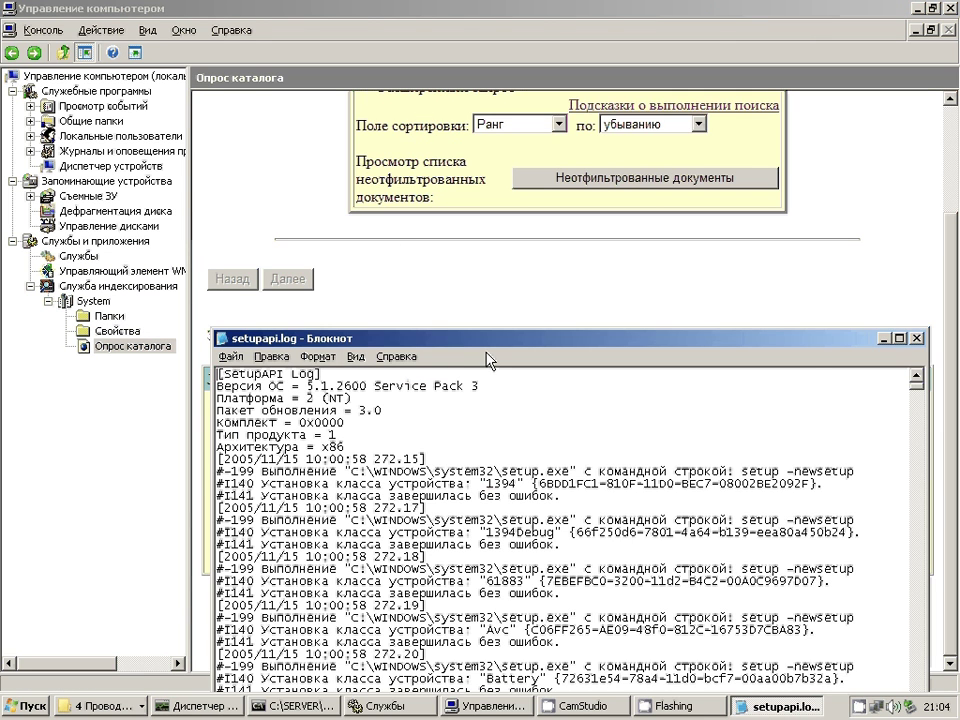
Move the setupapi.log window higher, look through the log to its last entries and close it.
{"action": "left_click_drag", "start_coordinate": [465, 338], "coordinate": [384, 108]}
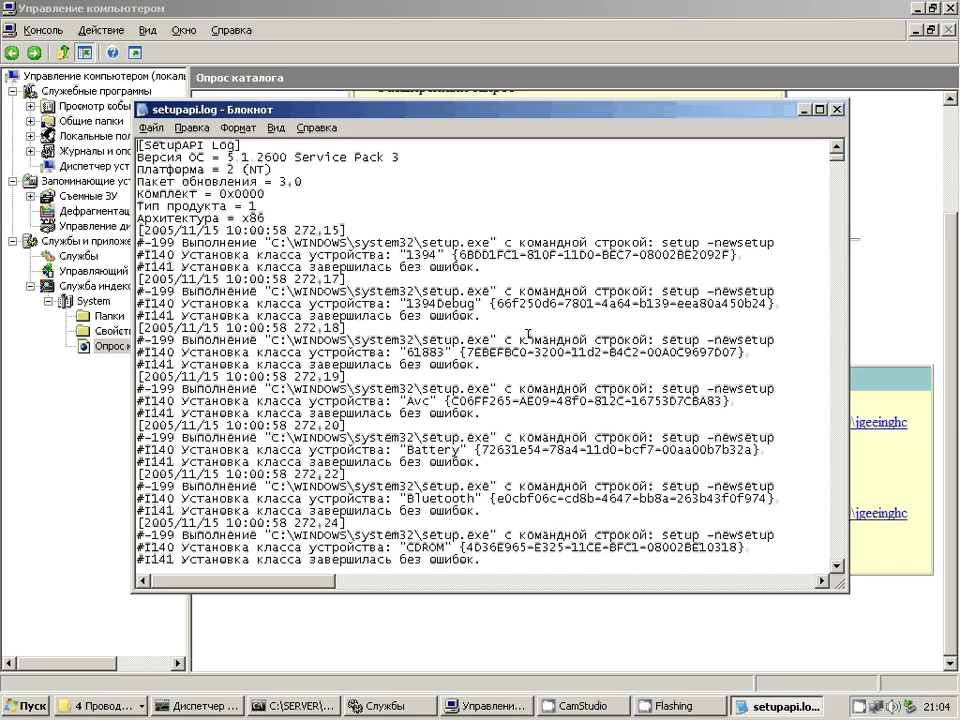
{"action": "scroll", "coordinate": [708, 378], "scroll_direction": "down", "scroll_amount": 7}
{"action": "scroll", "coordinate": [708, 378], "scroll_direction": "down", "scroll_amount": 2}
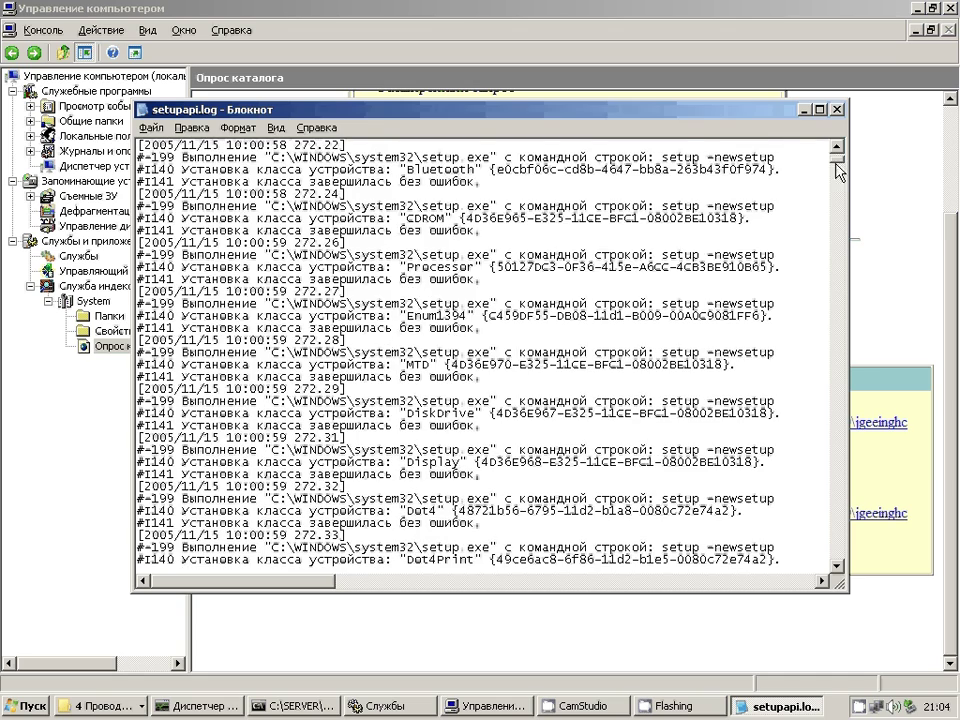
{"action": "scroll", "coordinate": [813, 252], "scroll_direction": "down", "scroll_amount": 15}
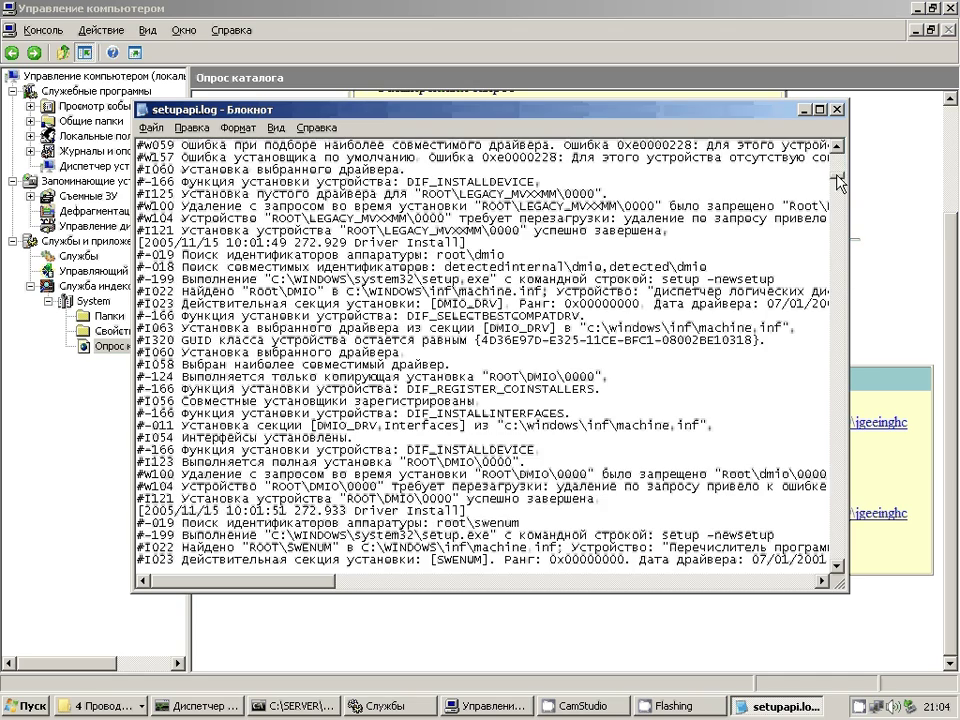
{"action": "left_click_drag", "start_coordinate": [838, 470], "coordinate": [838, 567]}
{"action": "left_click_drag", "start_coordinate": [430, 549], "coordinate": [137, 537]}
{"action": "left_click", "coordinate": [837, 109]}
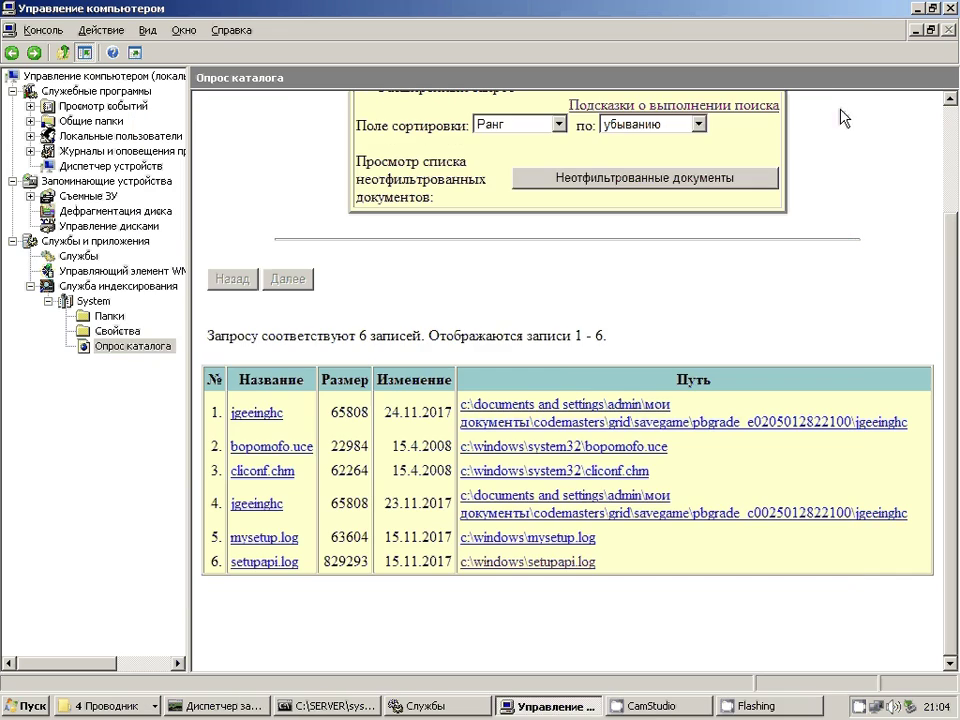
Open c:\windows\mysetup.log from the query results, look through its entries down to the end and close it.
{"action": "left_click", "coordinate": [565, 540]}
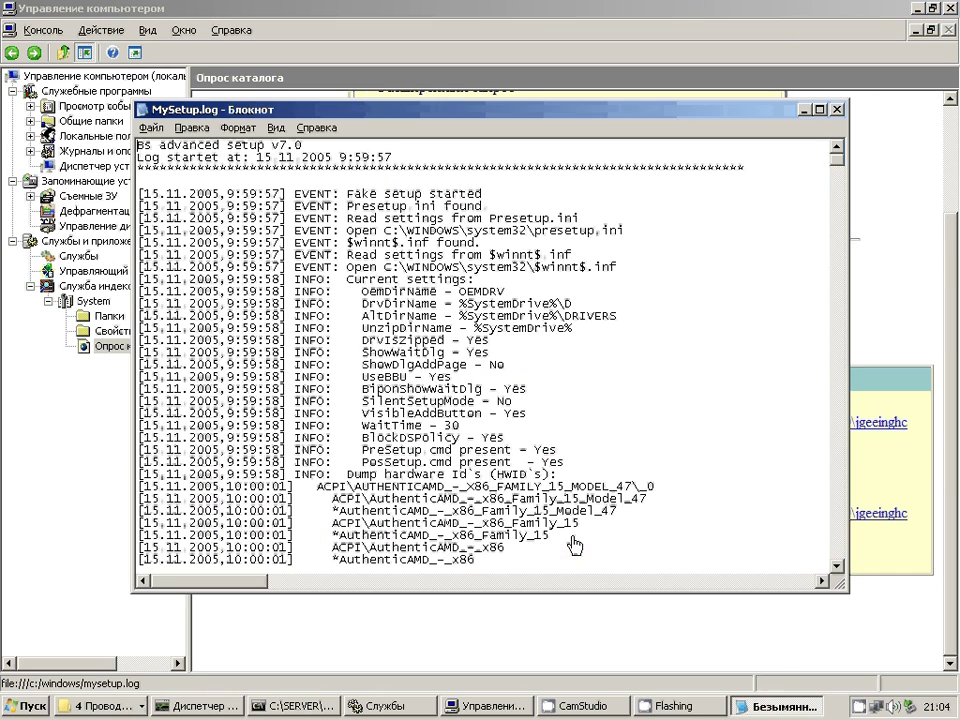
{"action": "left_click_drag", "start_coordinate": [837, 157], "coordinate": [847, 552]}
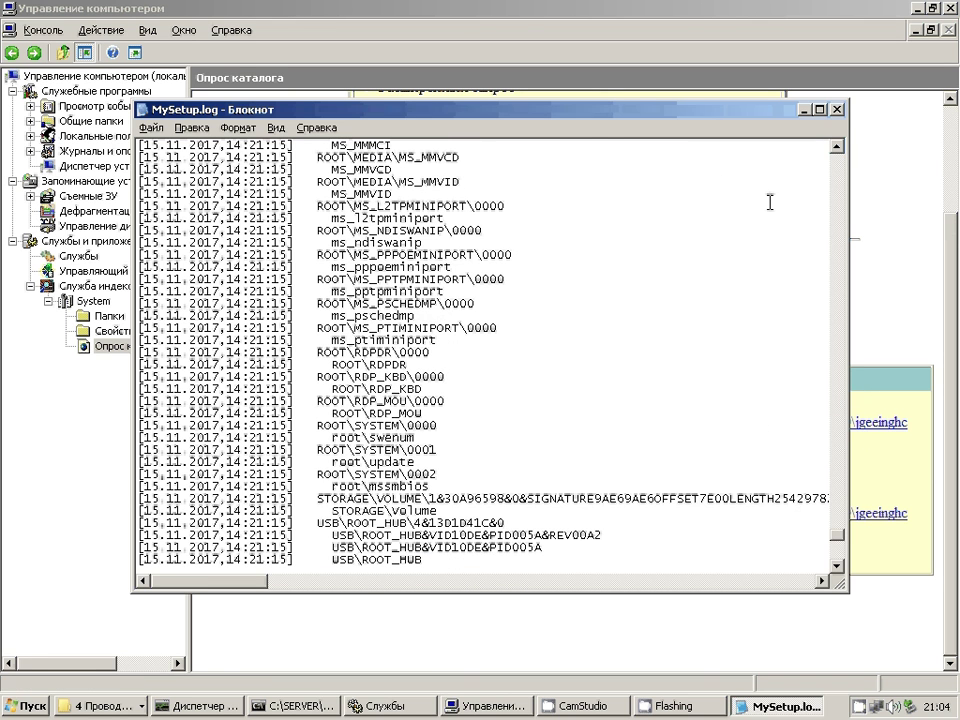
{"action": "left_click", "coordinate": [838, 114]}
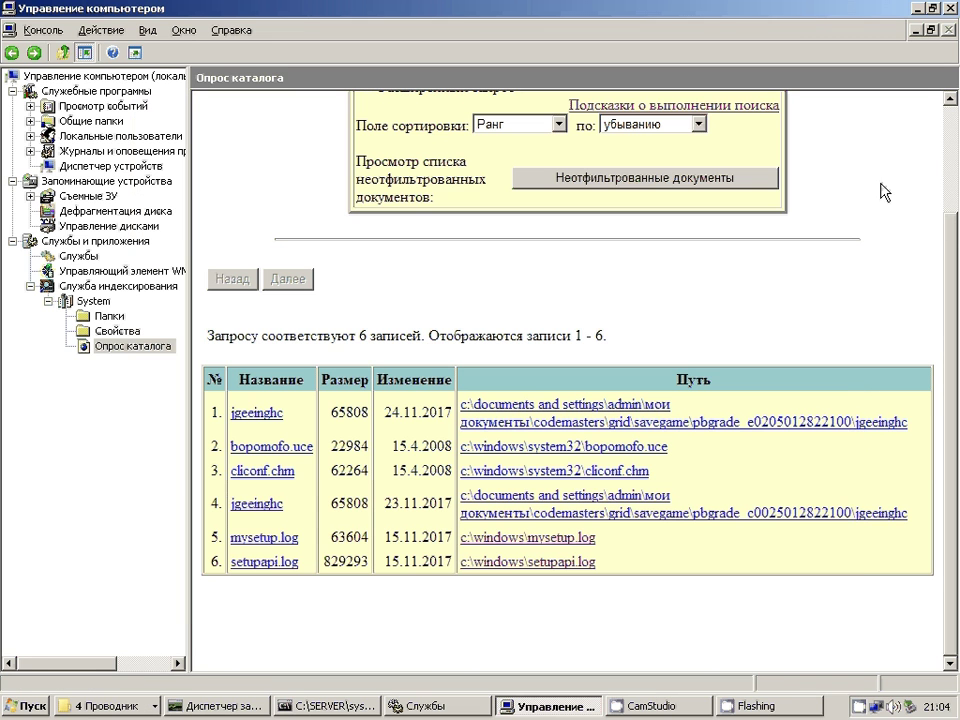
Open the help for the management console, show its table of contents and select the Служба индексирования book.
{"action": "left_click_drag", "start_coordinate": [945, 285], "coordinate": [952, 160]}
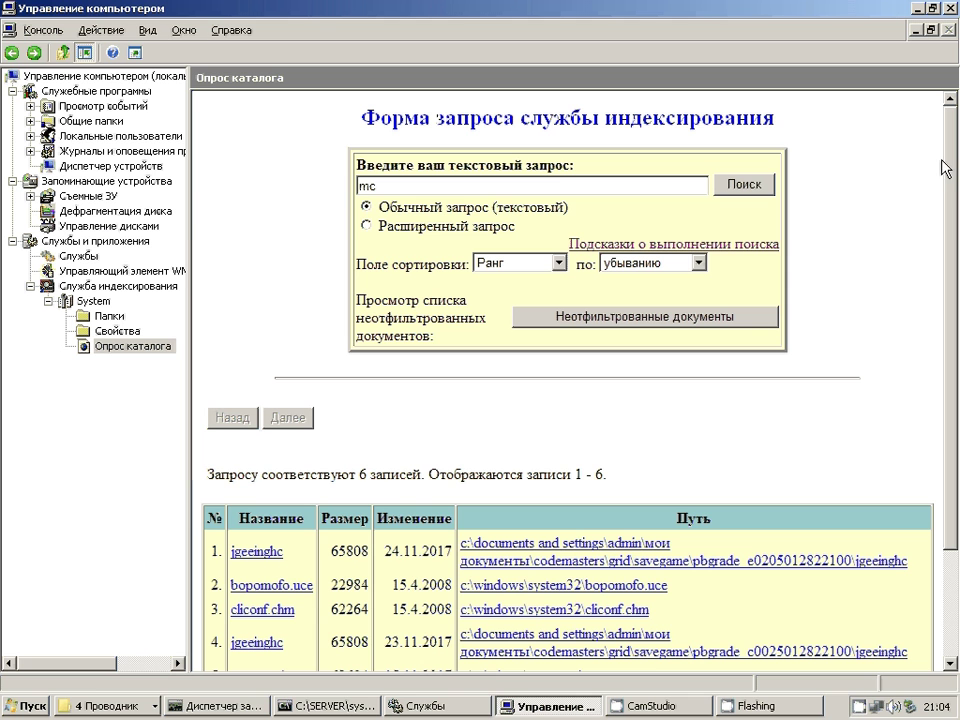
{"action": "left_click", "coordinate": [121, 33]}
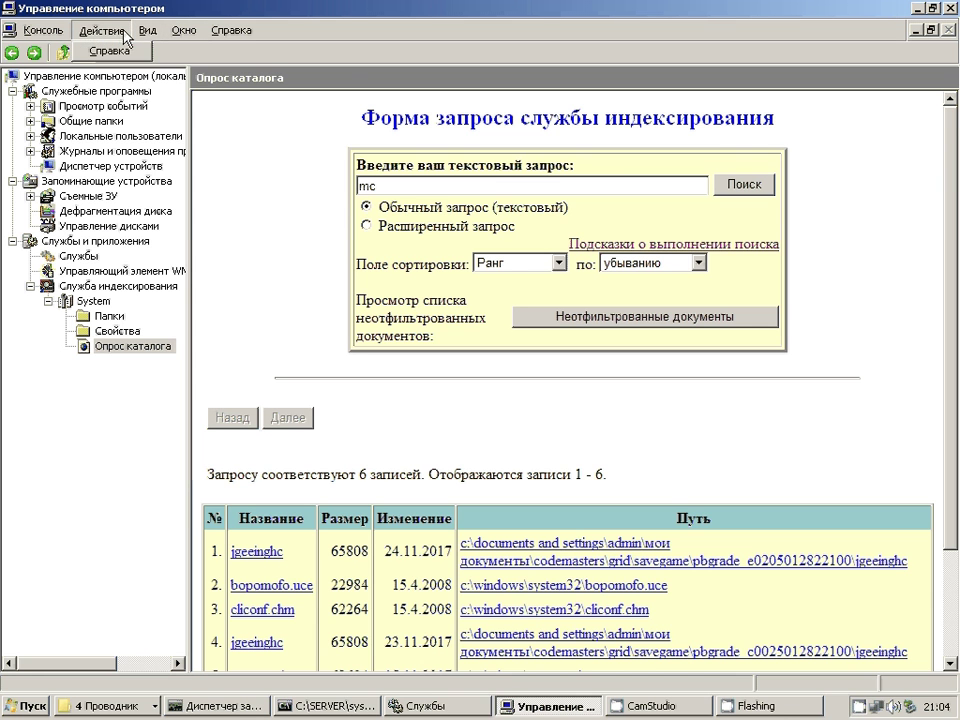
{"action": "left_click", "coordinate": [114, 52]}
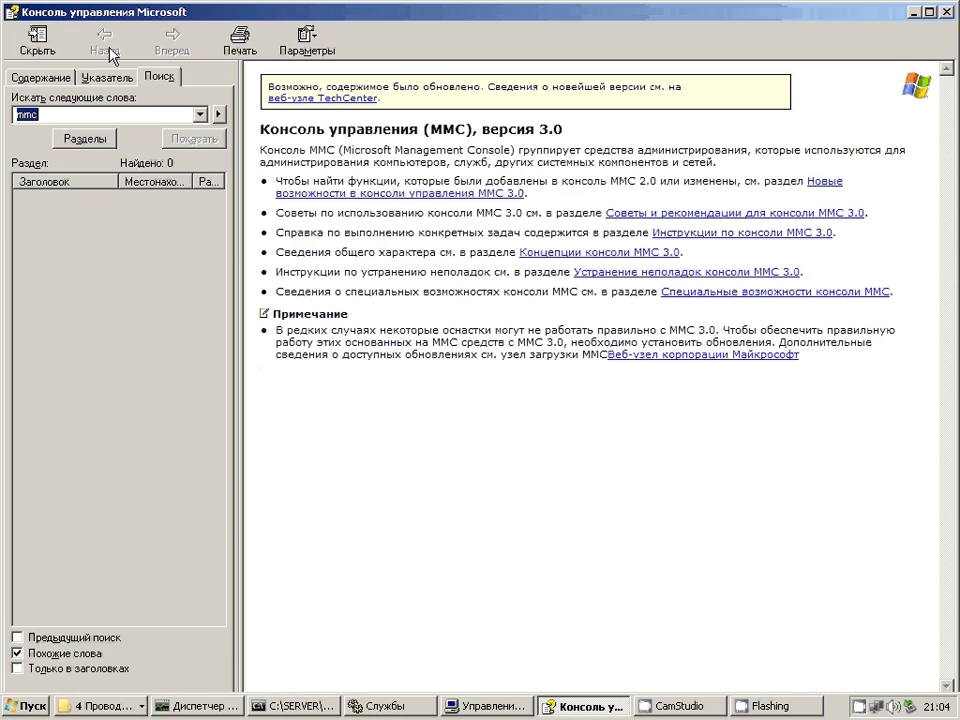
{"action": "left_click", "coordinate": [43, 84]}
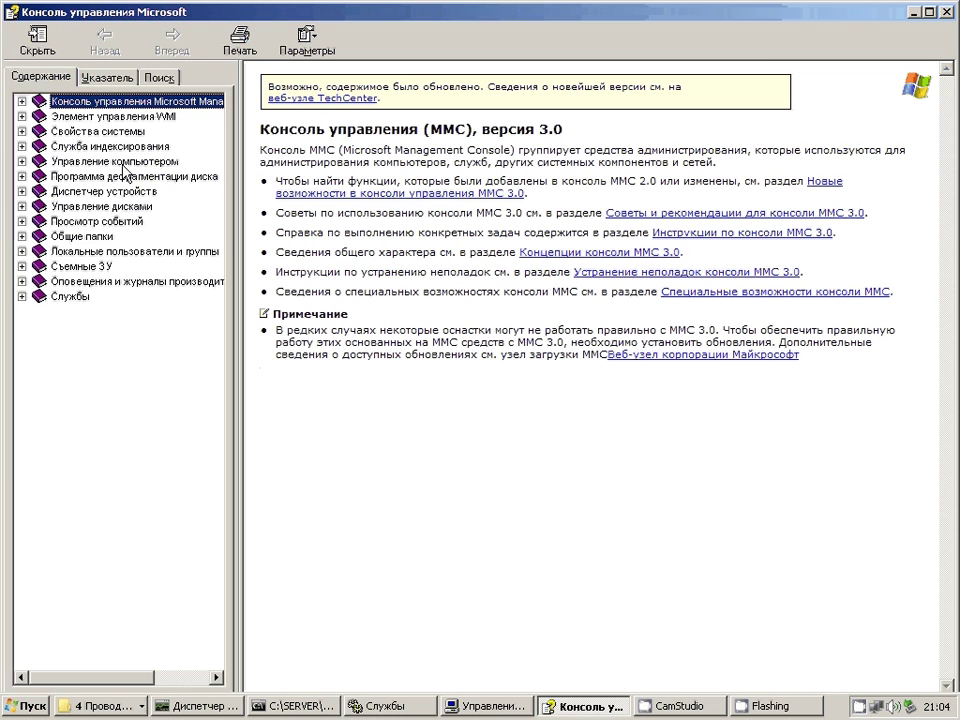
{"action": "left_click", "coordinate": [84, 150]}
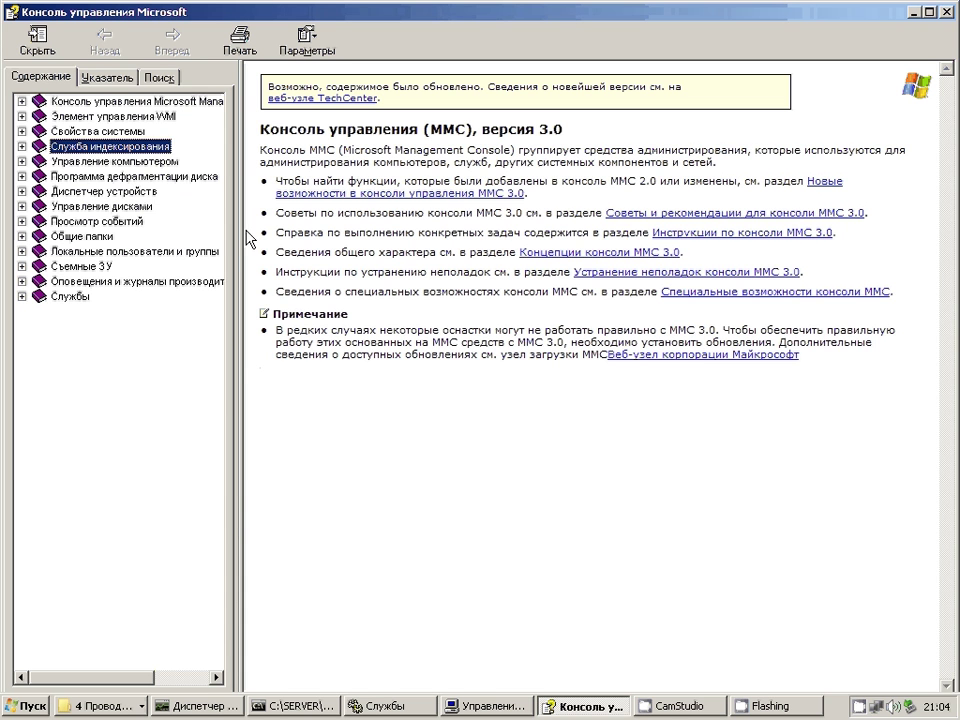
View the MMC 3.0 help topics on new features, using the help system and troubleshooting, and reselect the Служба индексирования book.
{"action": "left_click", "coordinate": [426, 192]}
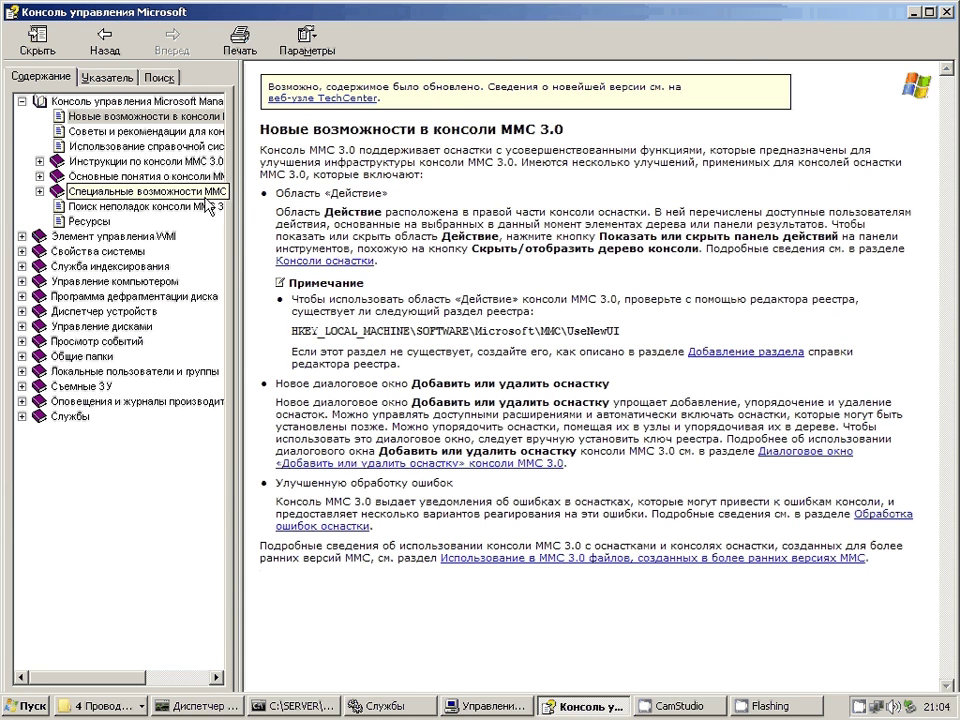
{"action": "left_click", "coordinate": [163, 146]}
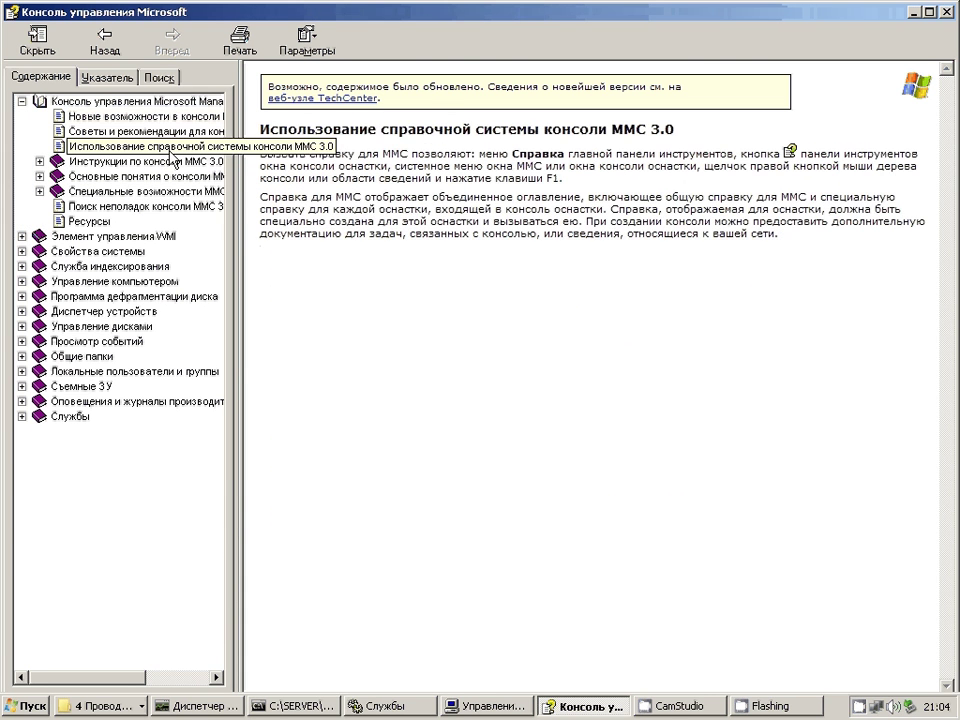
{"action": "left_click", "coordinate": [152, 207]}
{"action": "left_click", "coordinate": [145, 268]}
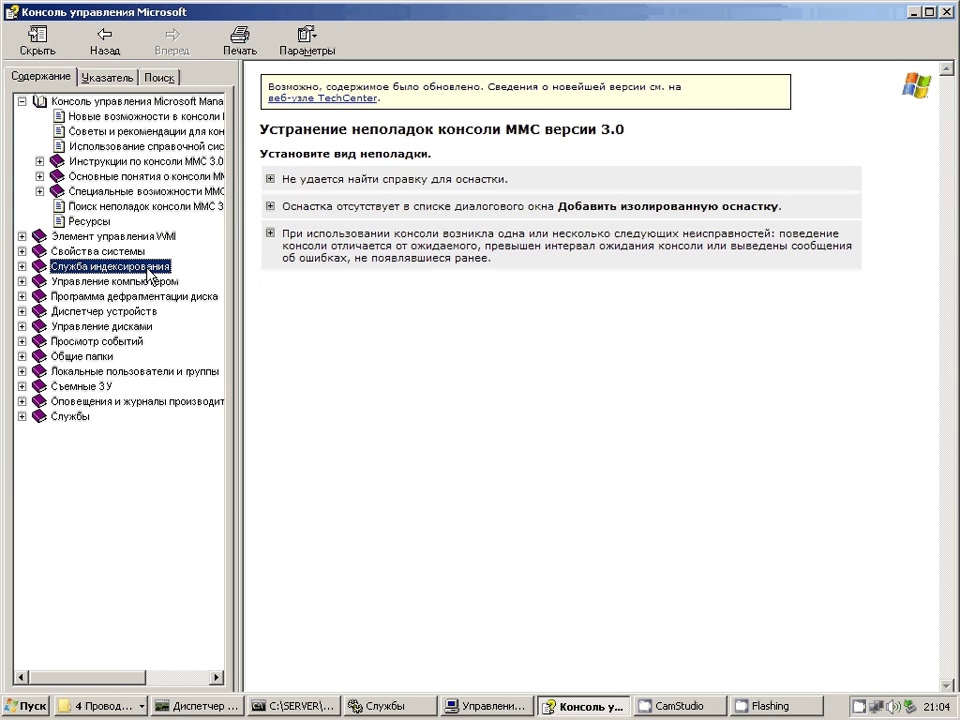
Browse the help index for 16-разрядные программы, 32-разрядные оснастки MMC and 3DES, and follow the Active Directory policy-based security entry to its cross-reference.
{"action": "left_click", "coordinate": [111, 80]}
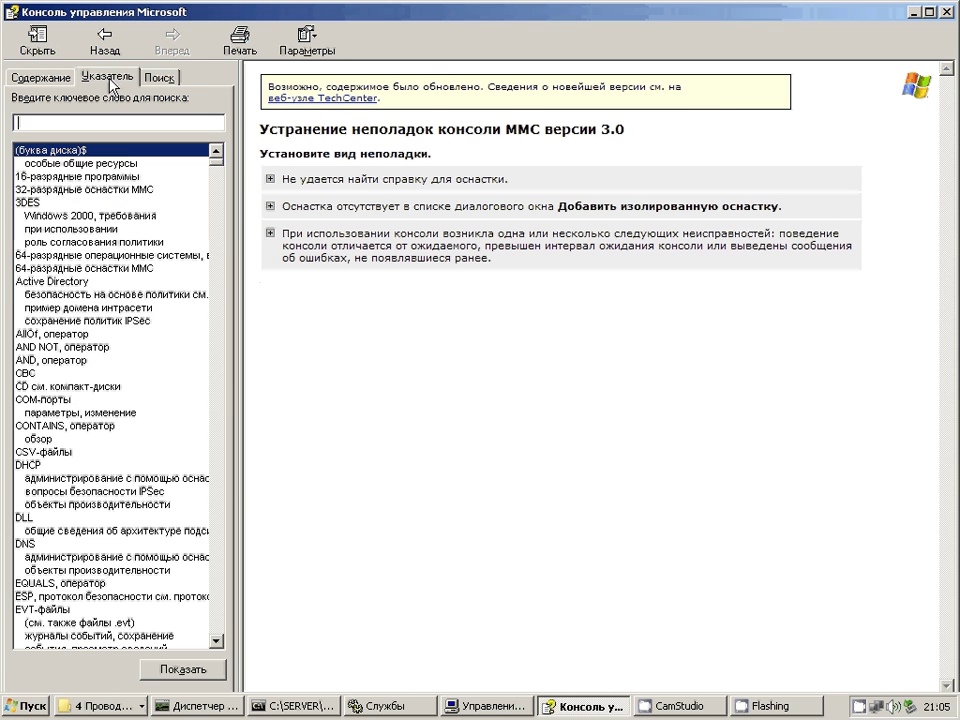
{"action": "left_click", "coordinate": [49, 177]}
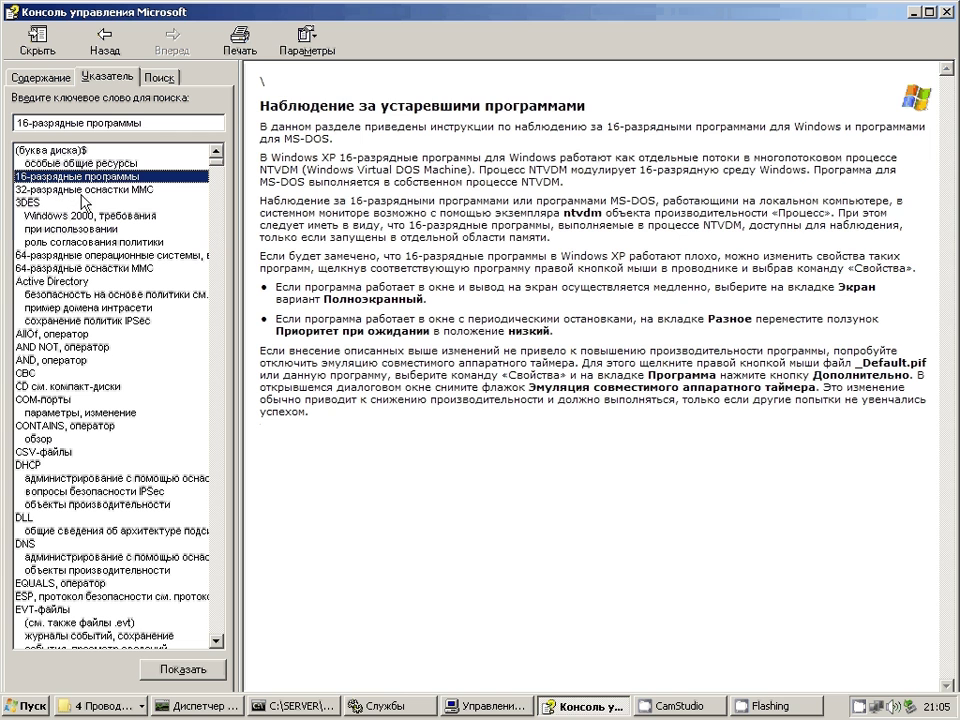
{"action": "left_click", "coordinate": [83, 190]}
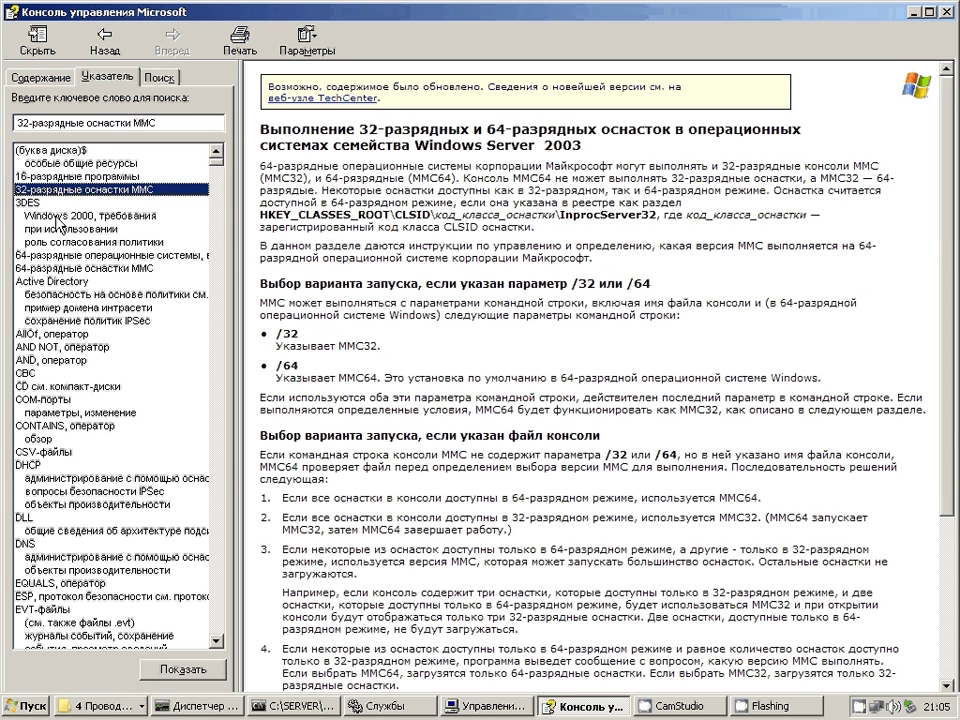
{"action": "left_click", "coordinate": [56, 216]}
{"action": "double_click", "coordinate": [28, 201]}
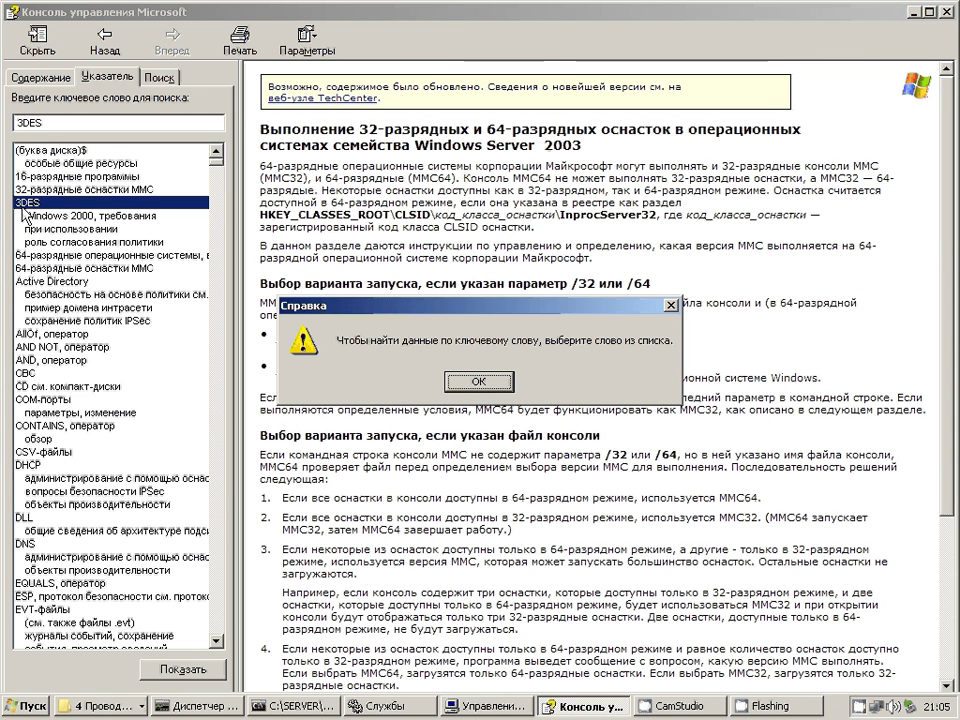
{"action": "left_click", "coordinate": [477, 381]}
{"action": "left_click", "coordinate": [88, 257]}
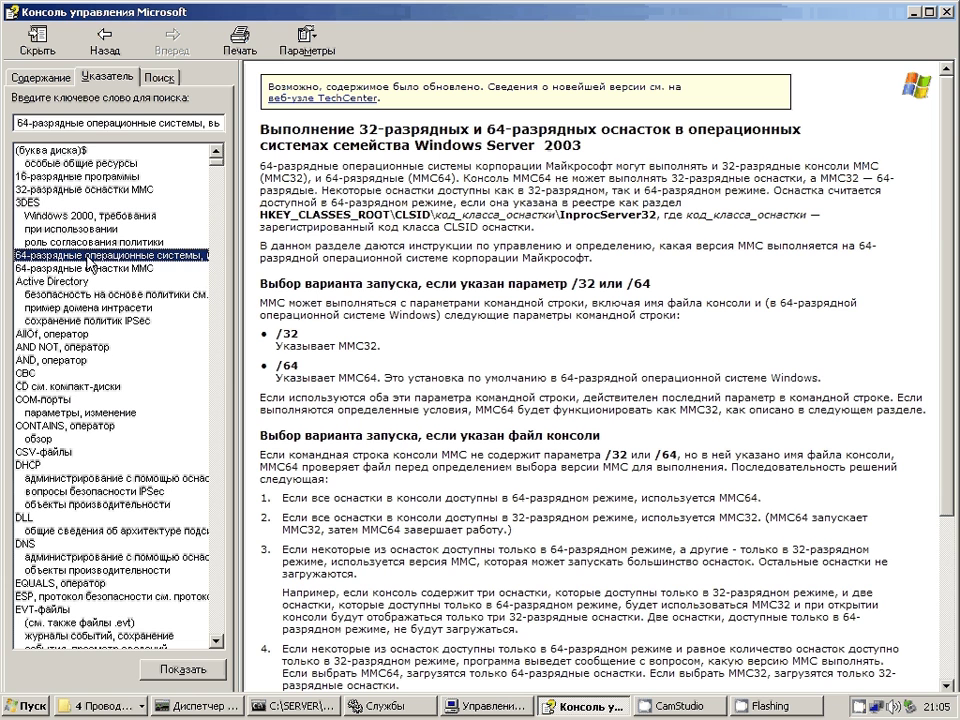
{"action": "double_click", "coordinate": [90, 294]}
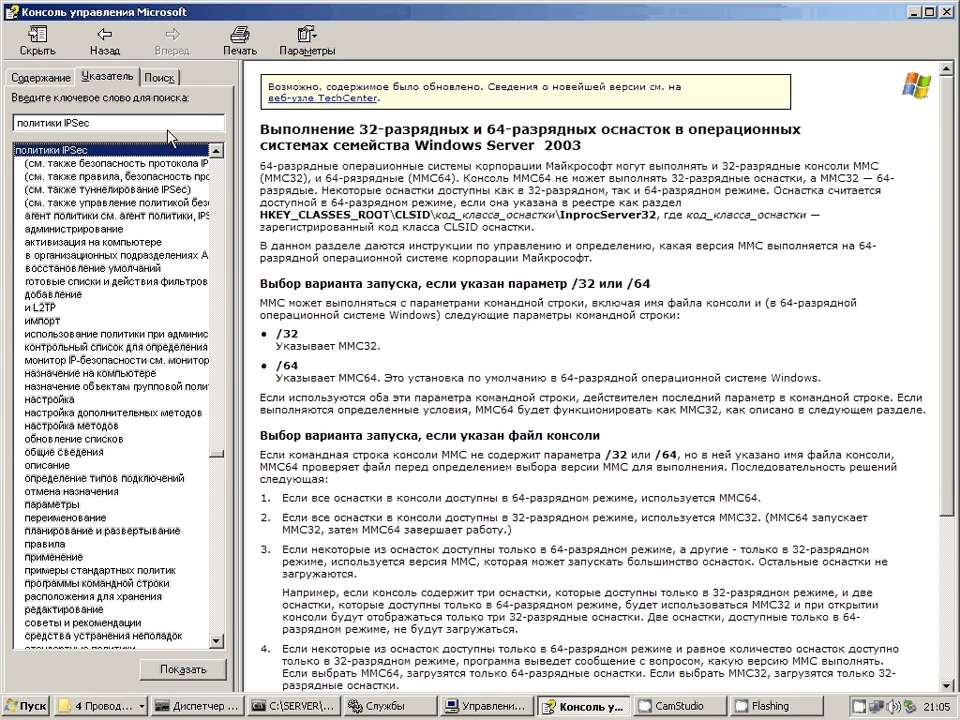
Display the help topic for the index entry "политики IPSec, настройка".
{"action": "left_click", "coordinate": [60, 399]}
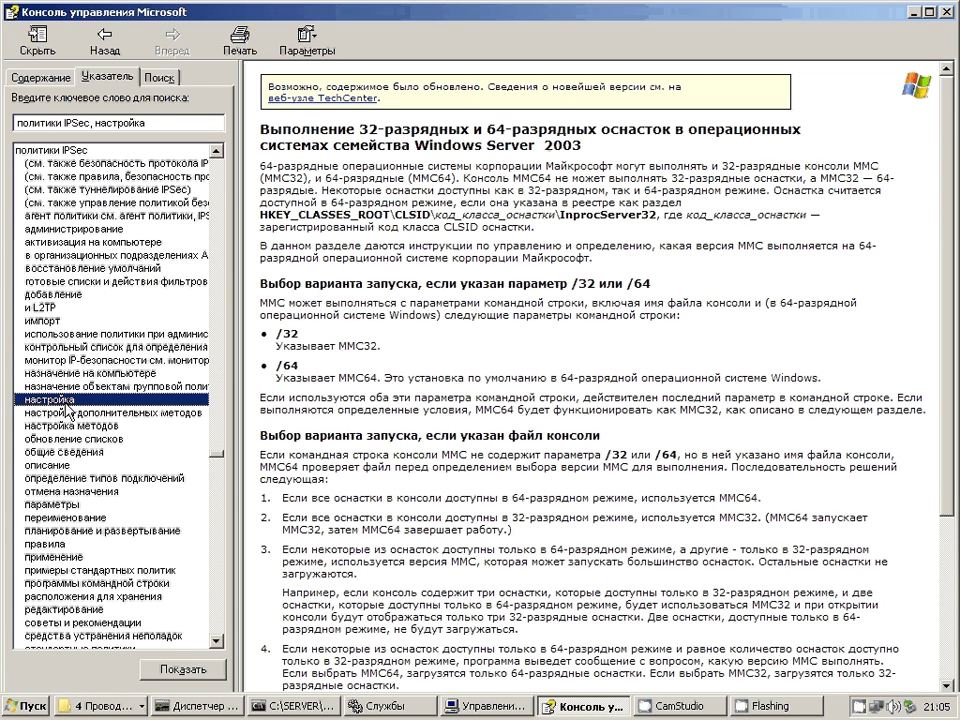
{"action": "left_click", "coordinate": [188, 670]}
{"action": "left_click_drag", "start_coordinate": [213, 481], "coordinate": [570, 215]}
{"action": "left_click", "coordinate": [704, 403]}
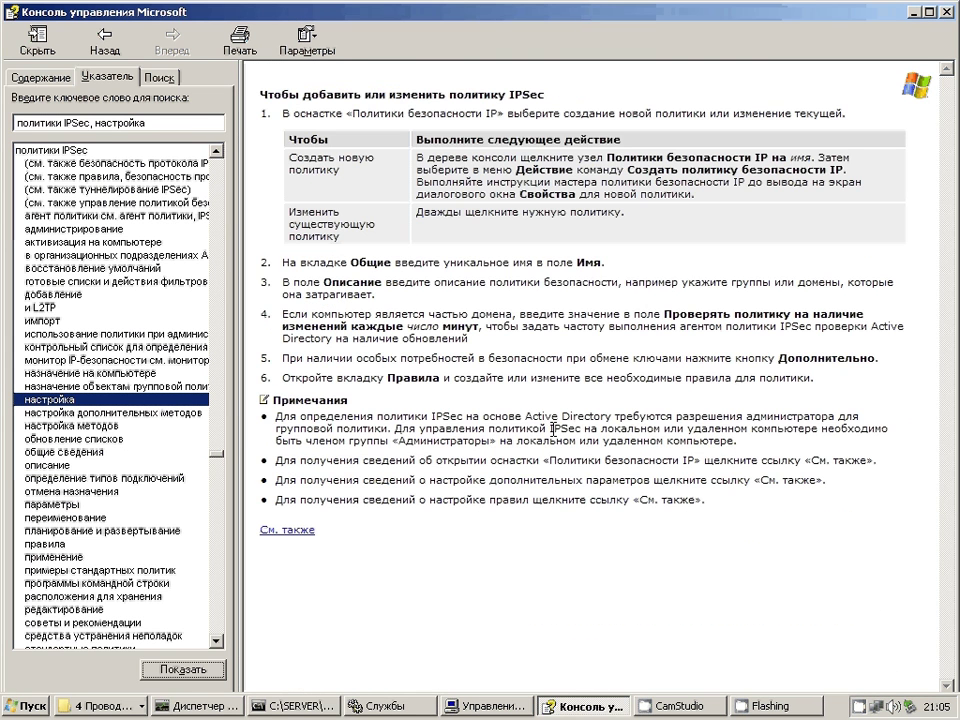
Display the IPSec policy topics on assignment to group policy objects and on "настройка методов".
{"action": "left_click", "coordinate": [100, 386]}
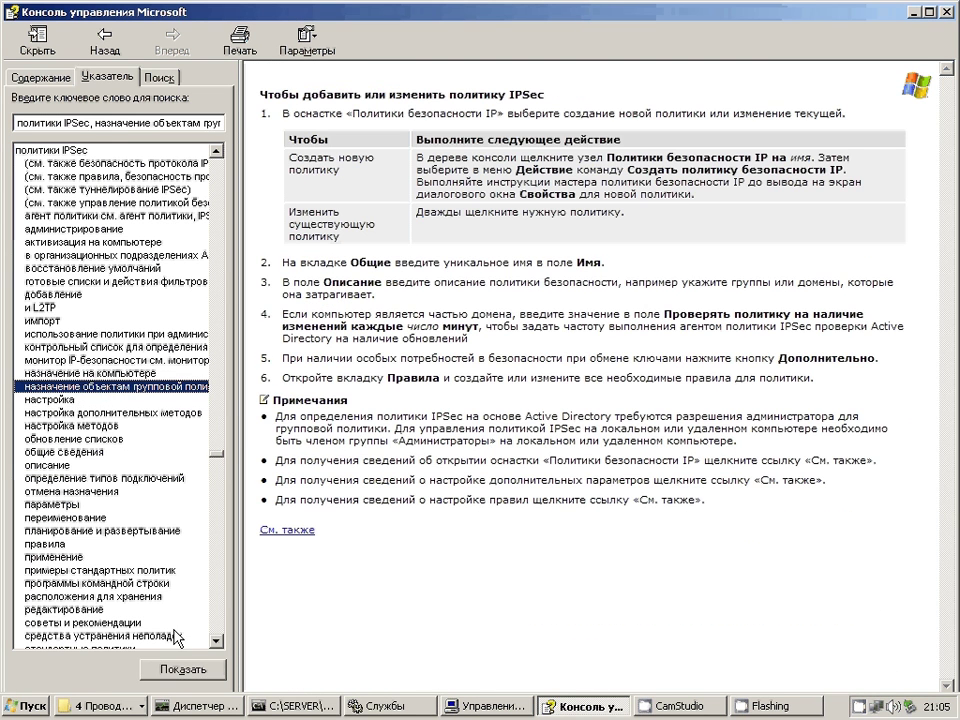
{"action": "left_click", "coordinate": [190, 669]}
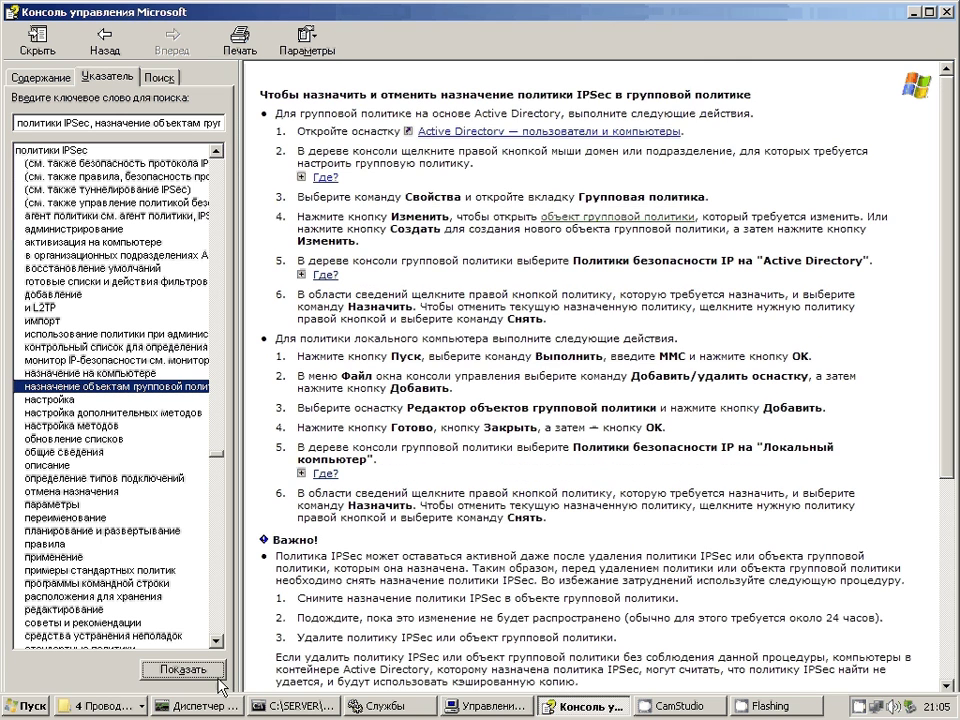
{"action": "left_click", "coordinate": [70, 428]}
{"action": "double_click", "coordinate": [70, 428]}
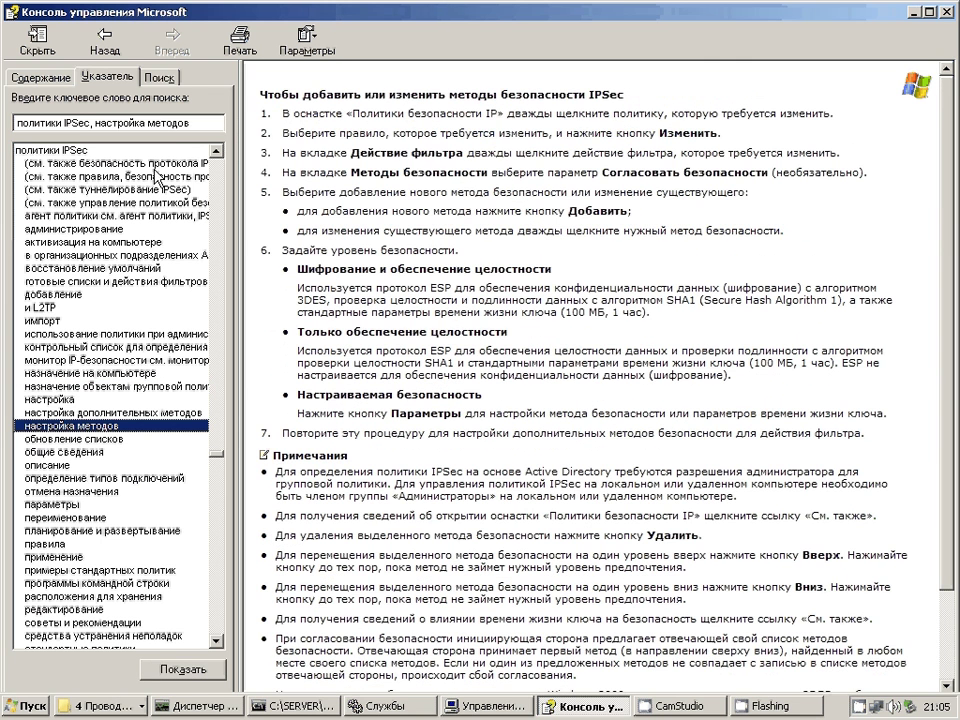
Search the help topics for "rf" and repeat the search.
{"action": "left_click", "coordinate": [162, 80]}
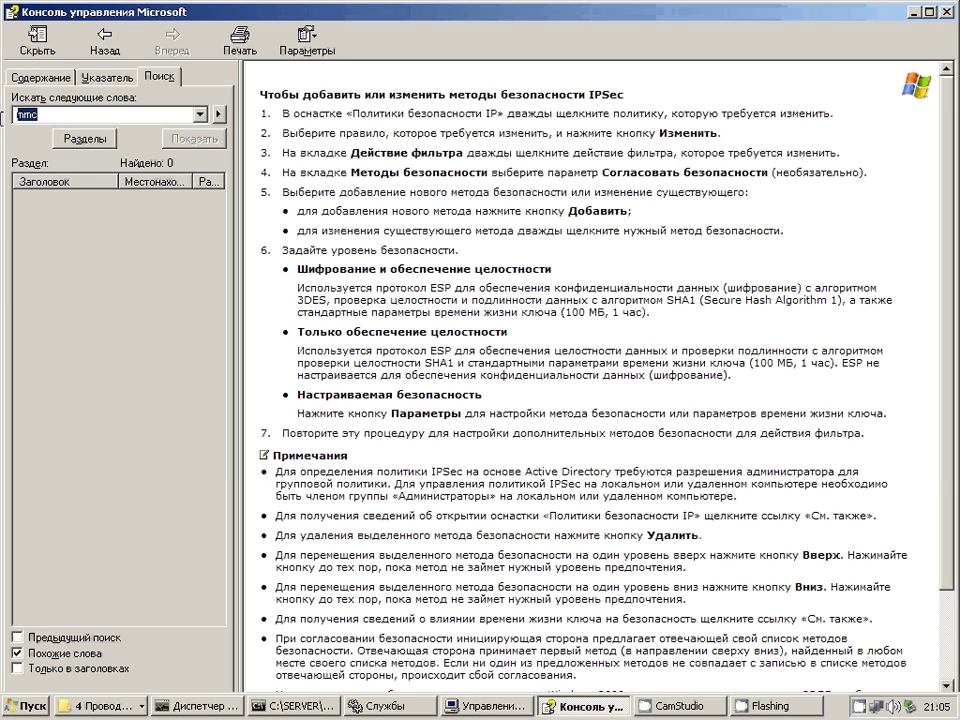
{"action": "type", "text": "rf"}
{"action": "key", "text": "Return"}
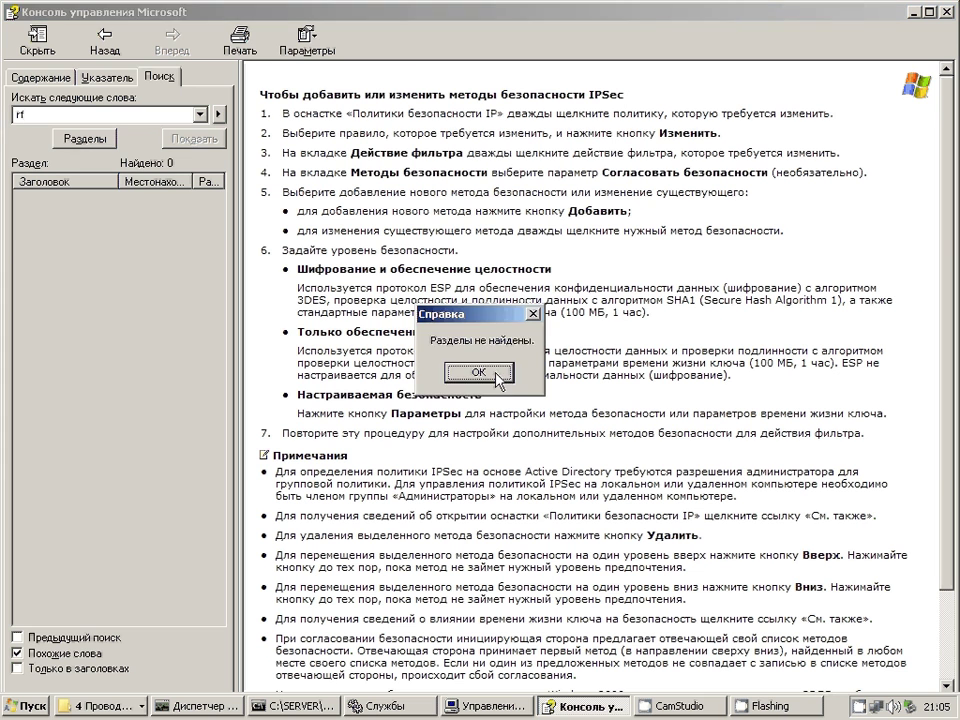
{"action": "left_click", "coordinate": [439, 371]}
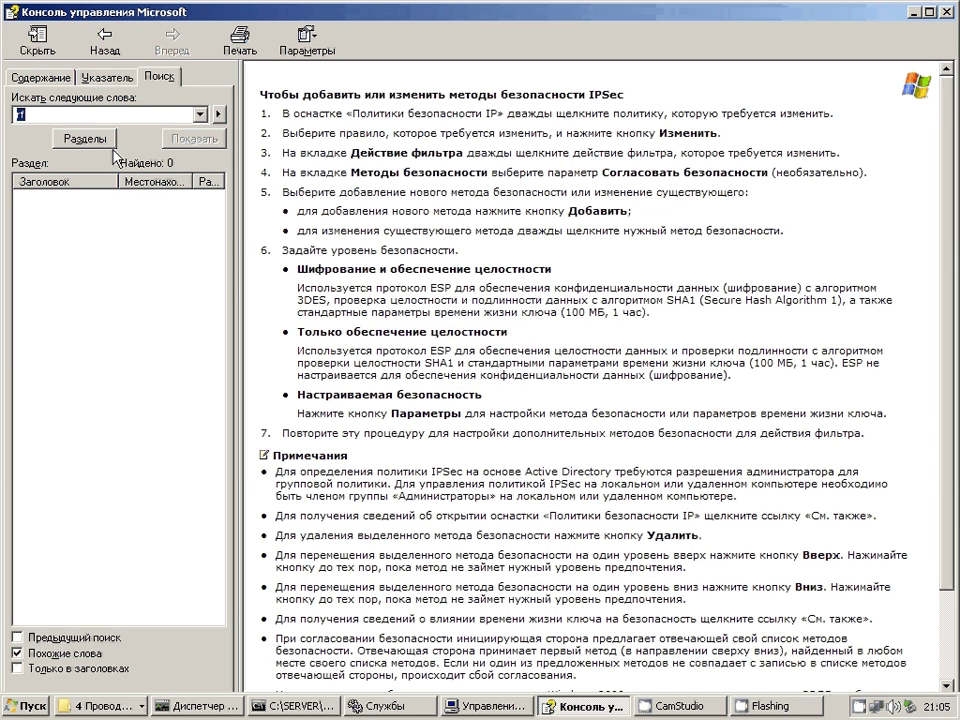
{"action": "left_click", "coordinate": [82, 137]}
{"action": "key", "text": "Return"}
Replace the search words with "mc" and search the help topics.
{"action": "left_click", "coordinate": [137, 80]}
{"action": "left_click", "coordinate": [147, 78]}
{"action": "type", "text": "mc"}
{"action": "left_click", "coordinate": [85, 140]}
{"action": "left_click", "coordinate": [485, 375]}
Return to the help index and select the "и L2TP" entry under политики IPSec.
{"action": "left_click", "coordinate": [105, 74]}
{"action": "left_click", "coordinate": [70, 162]}
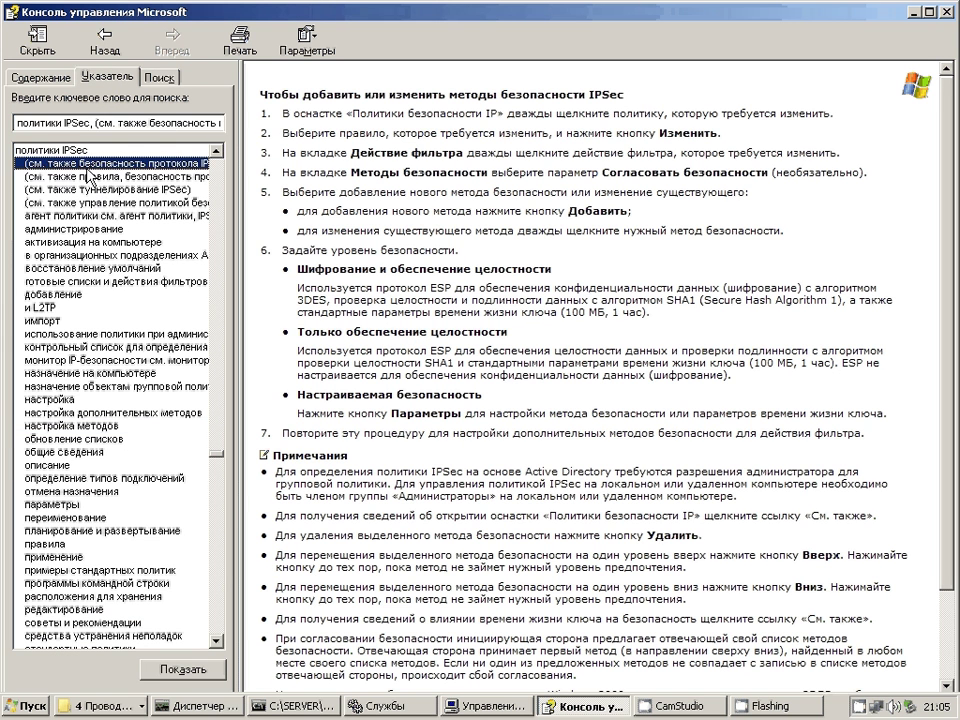
{"action": "left_click", "coordinate": [40, 307]}
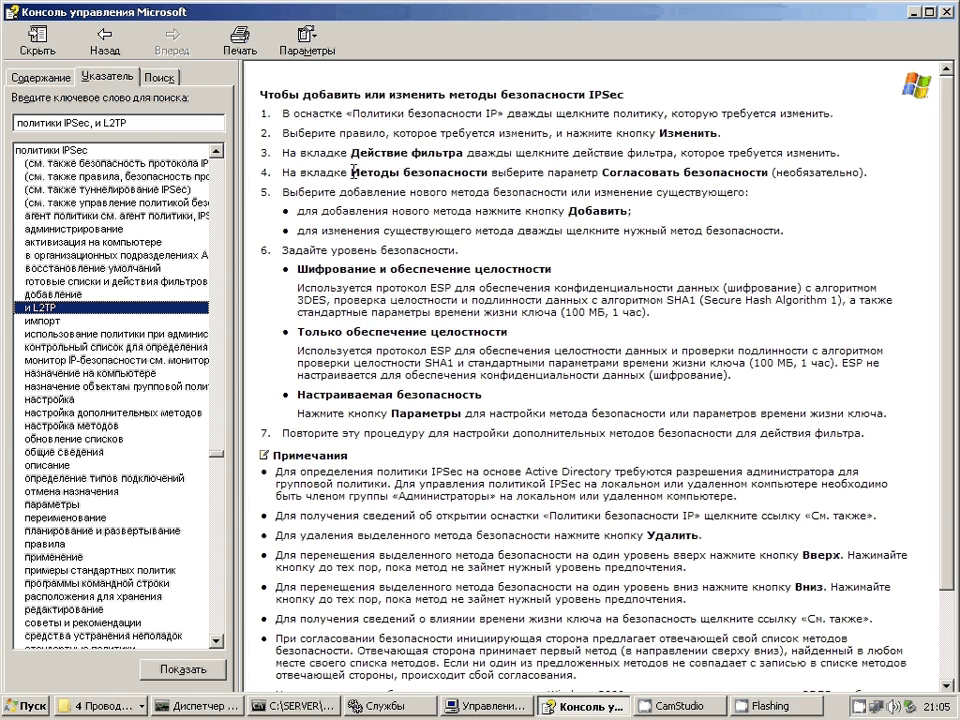
Copy the phrase "Действие фильтра" from item 3 of the open IPSec topic and search the help for it.
{"action": "left_click_drag", "start_coordinate": [352, 152], "coordinate": [455, 155]}
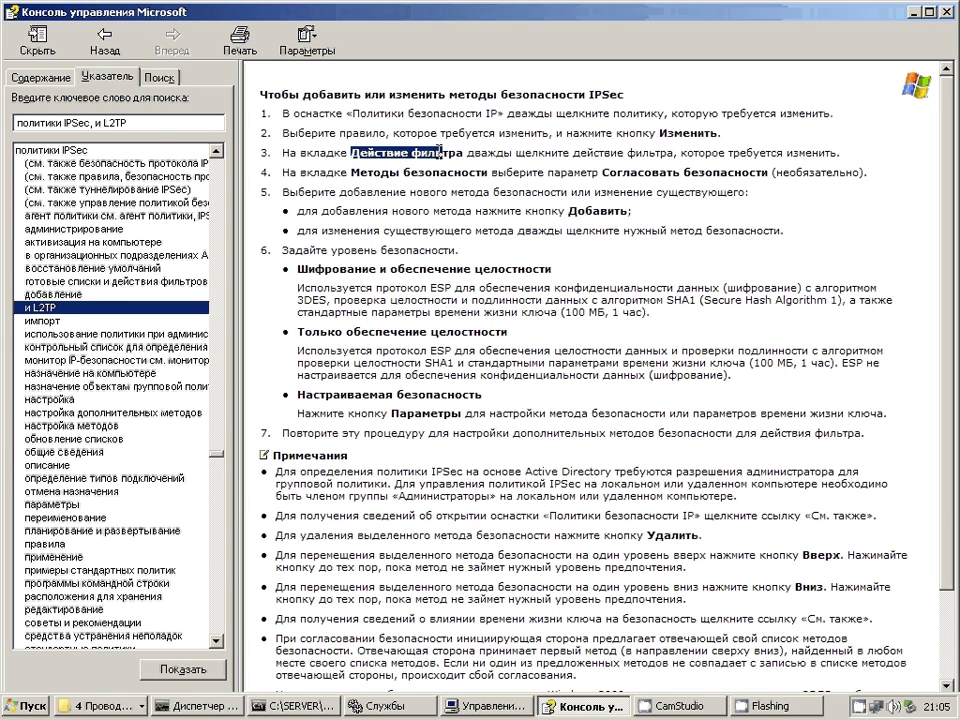
{"action": "right_click", "coordinate": [455, 158]}
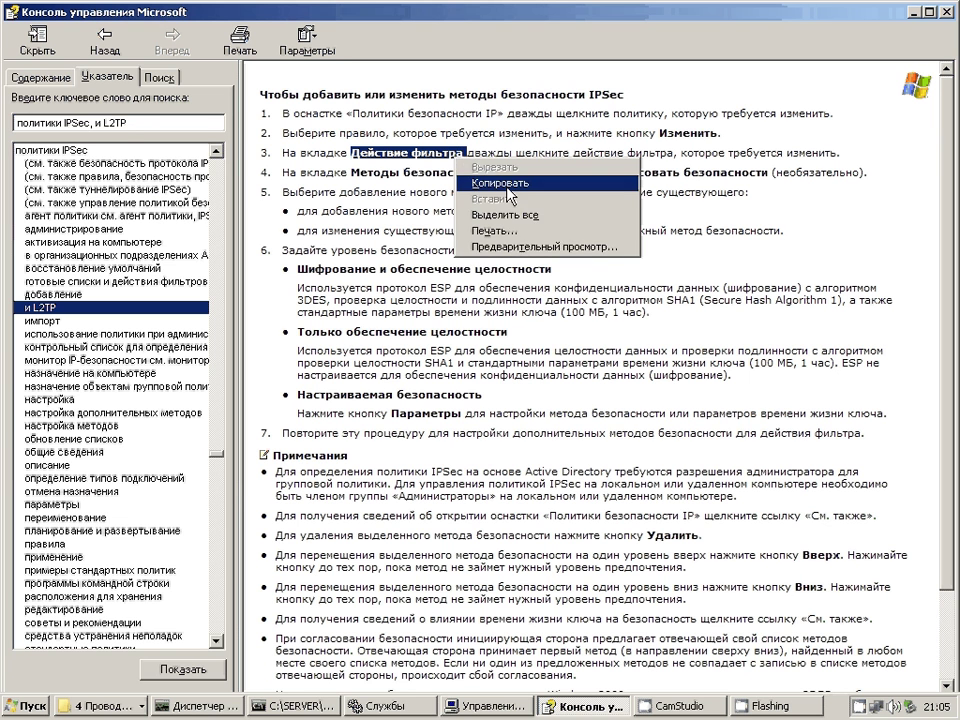
{"action": "left_click", "coordinate": [500, 183]}
{"action": "left_click", "coordinate": [158, 77]}
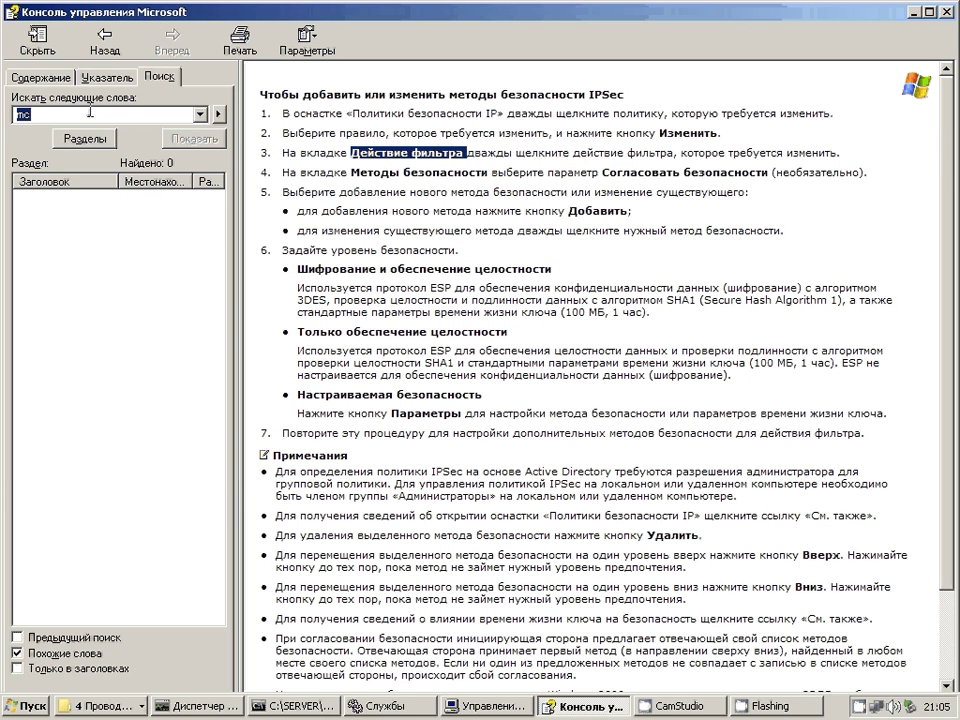
{"action": "key", "text": "ctrl+v"}
{"action": "key", "text": "Return"}
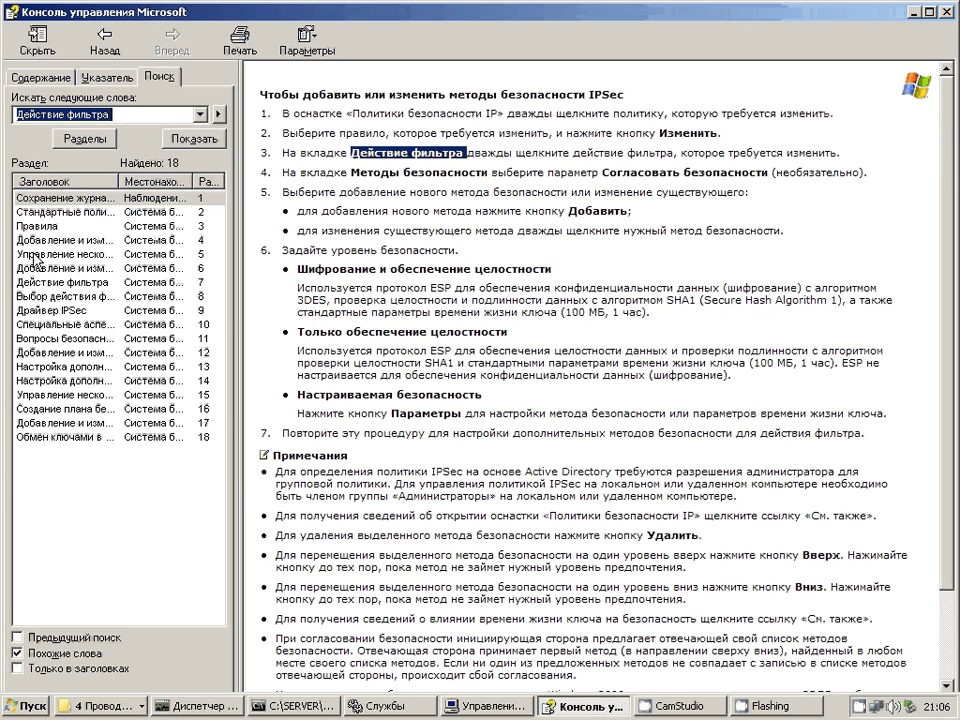
Browse the topics found for "Действие фильтра", opening "Правила" and the results ranked 15 and 17.
{"action": "left_click", "coordinate": [78, 213]}
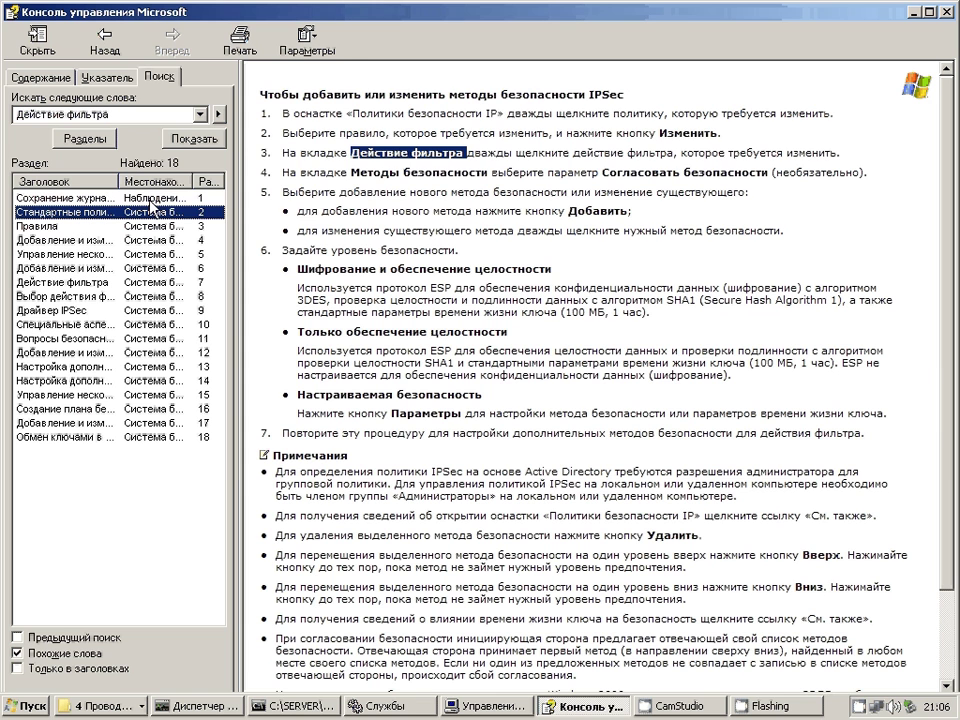
{"action": "left_click", "coordinate": [120, 226]}
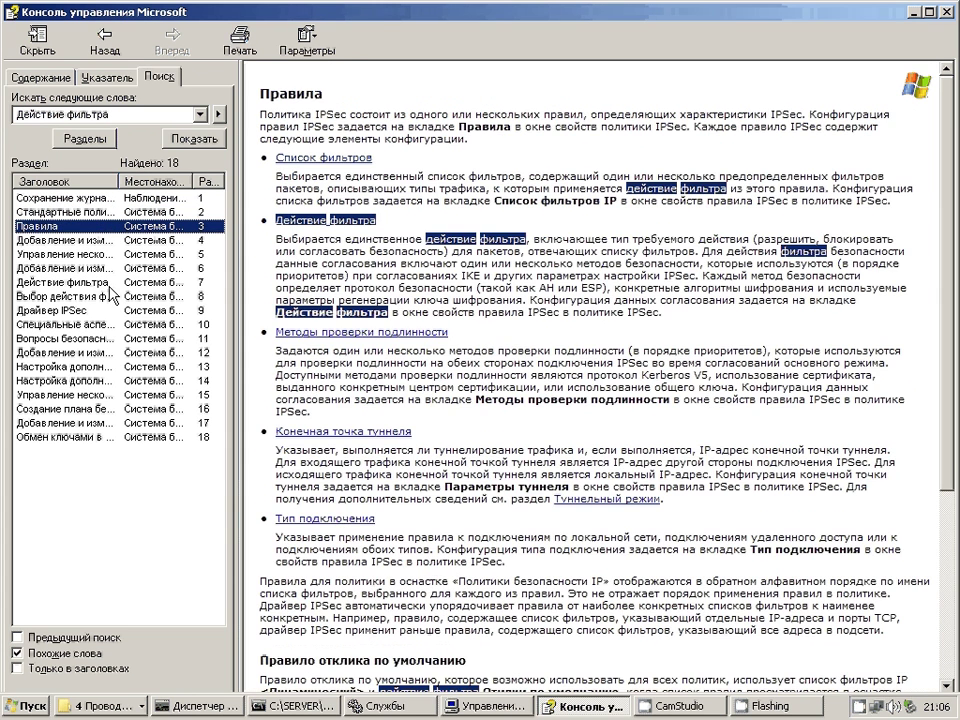
{"action": "scroll", "coordinate": [952, 421], "scroll_direction": "down", "scroll_amount": 5}
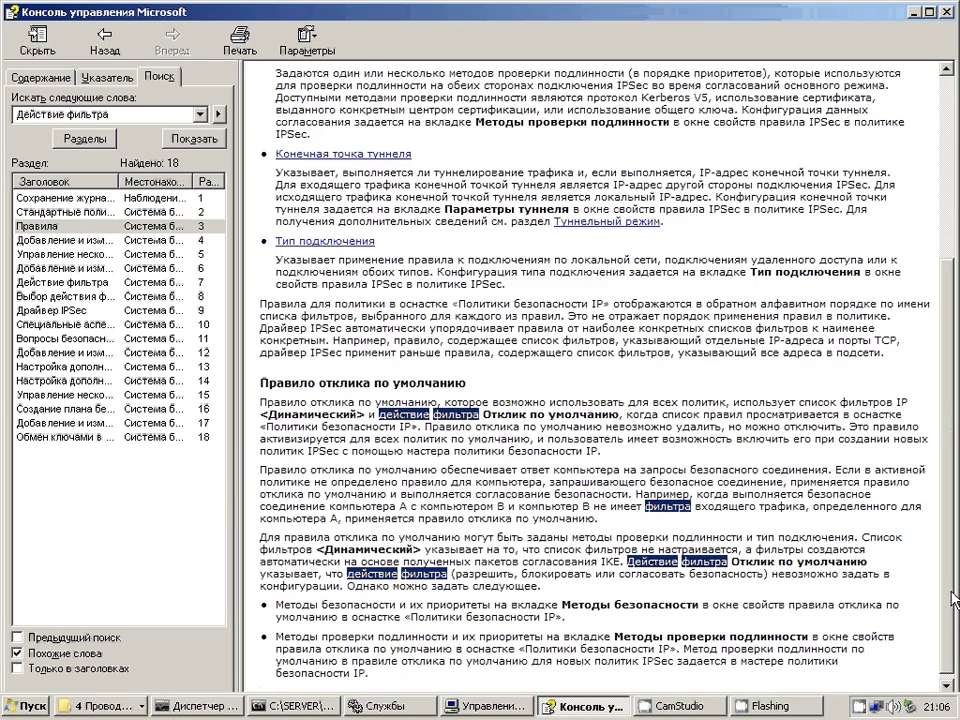
{"action": "left_click", "coordinate": [85, 396]}
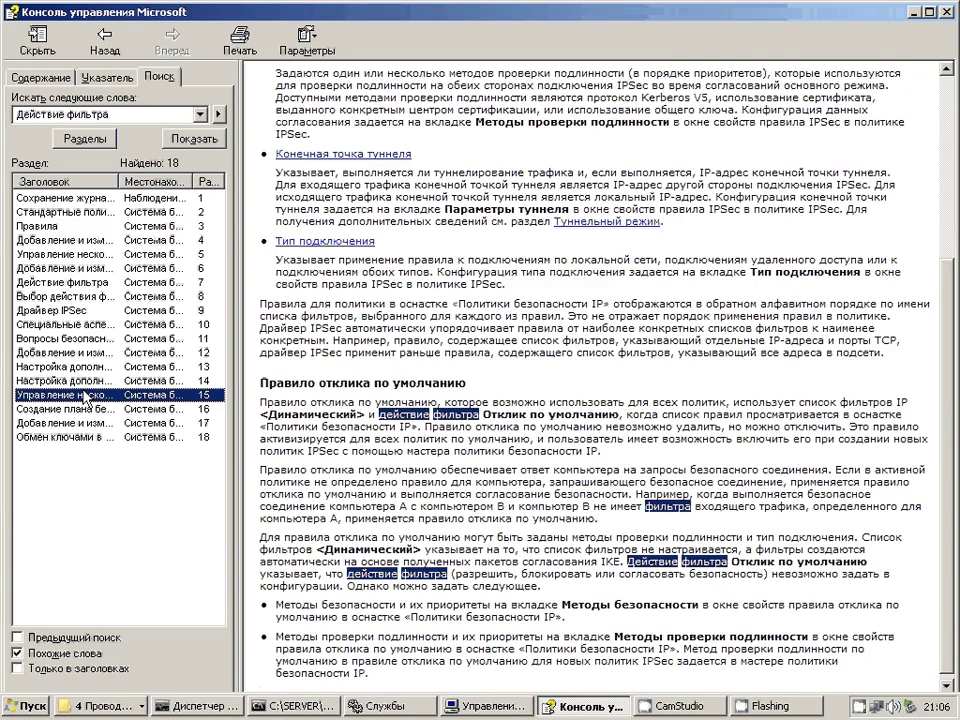
{"action": "left_click", "coordinate": [43, 410]}
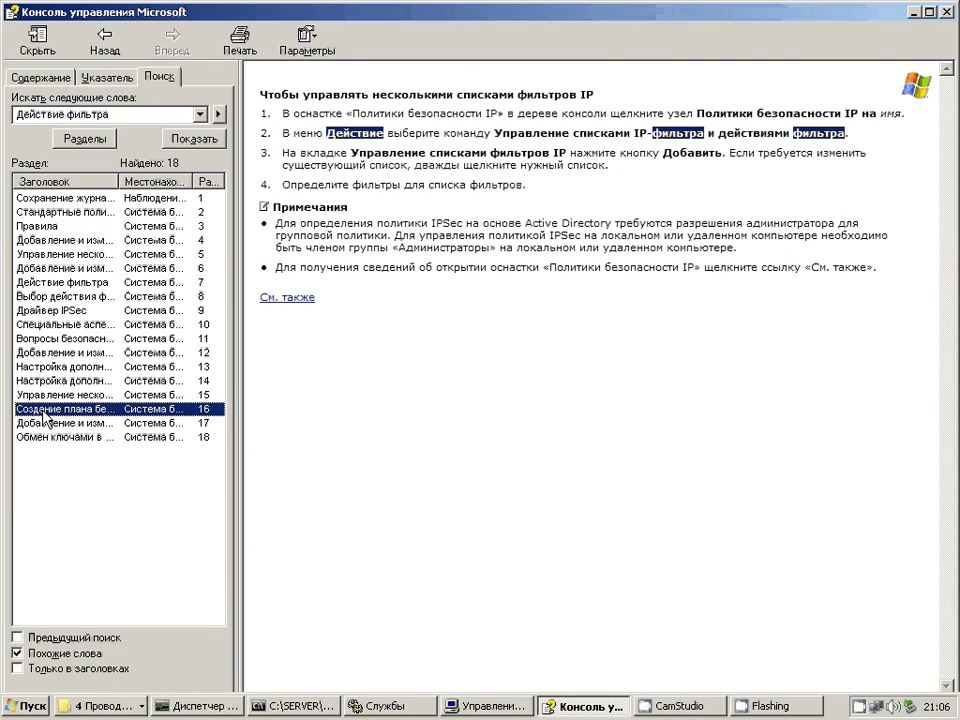
{"action": "left_click", "coordinate": [58, 424]}
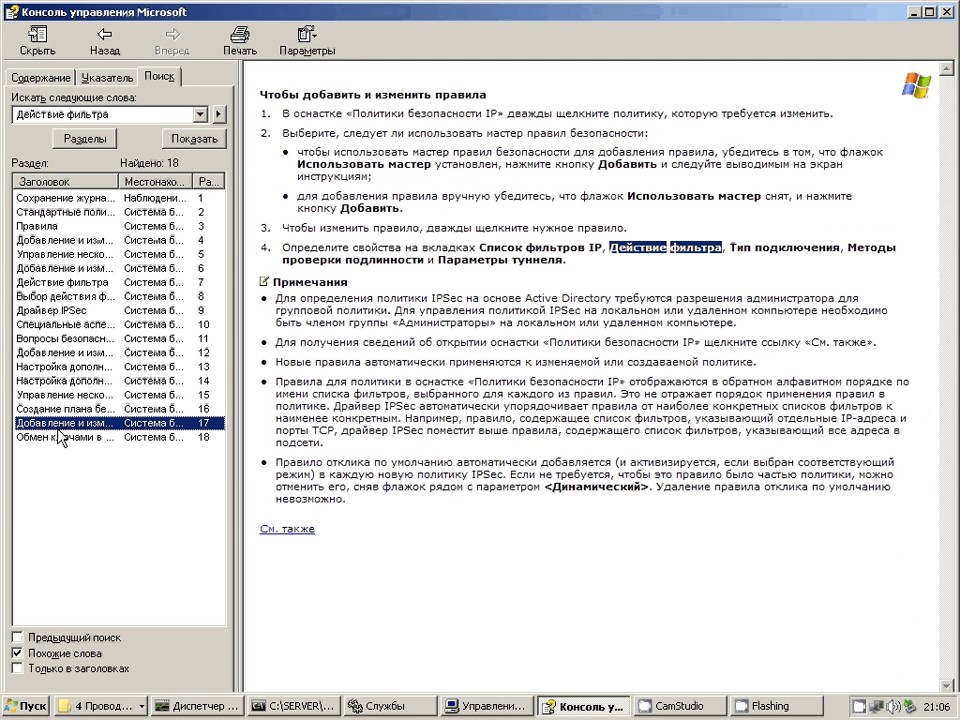
Replace the search words with "IP" and search the help topics.
{"action": "left_click", "coordinate": [20, 114]}
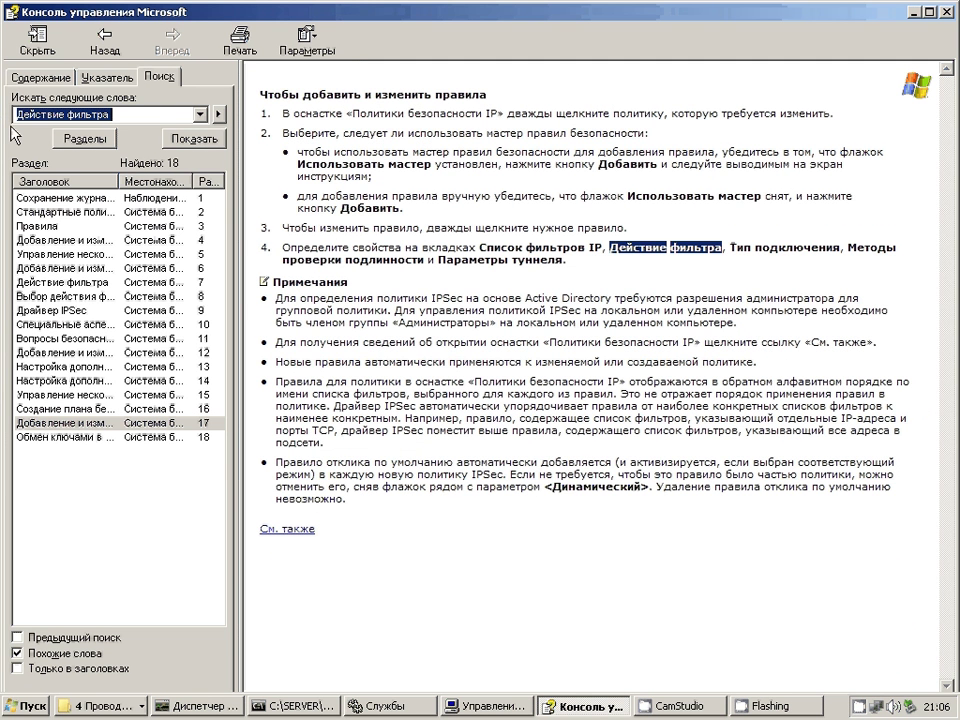
{"action": "key", "text": "BackSpace"}
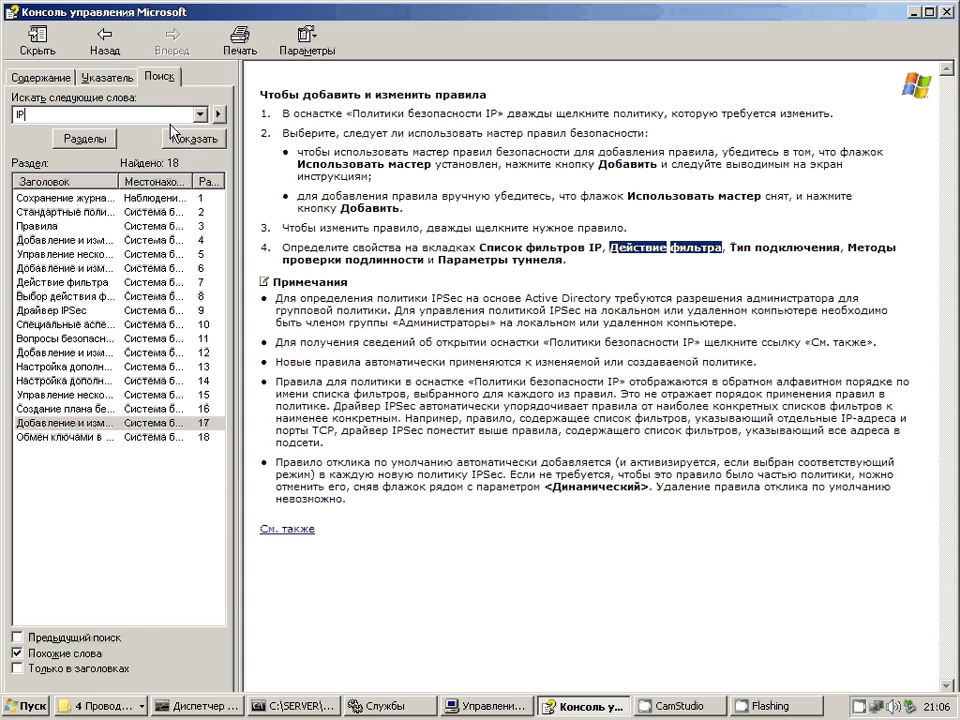
{"action": "left_click", "coordinate": [91, 144]}
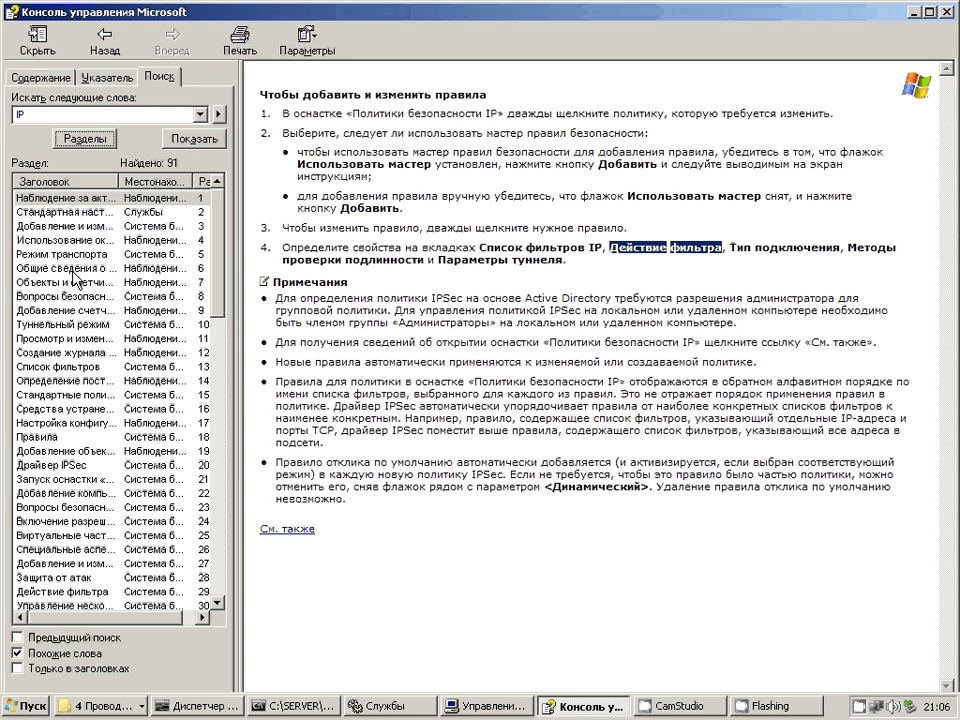
Open the result ranked 11 on viewing log or alert properties and display its related topic on defining counters and thresholds.
{"action": "left_click", "coordinate": [70, 340]}
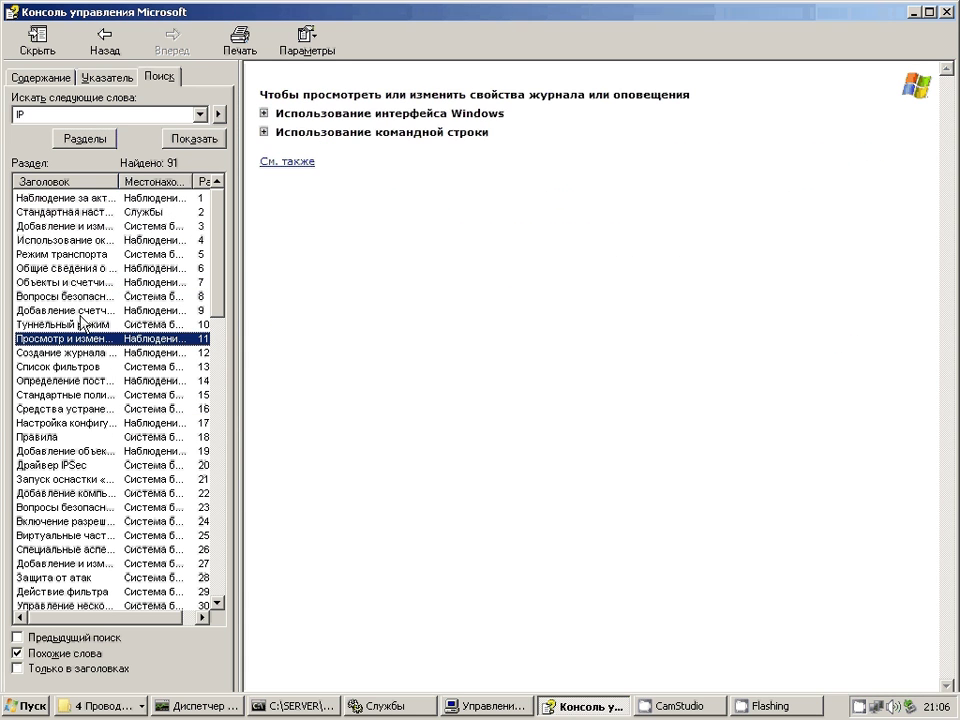
{"action": "left_click", "coordinate": [295, 170]}
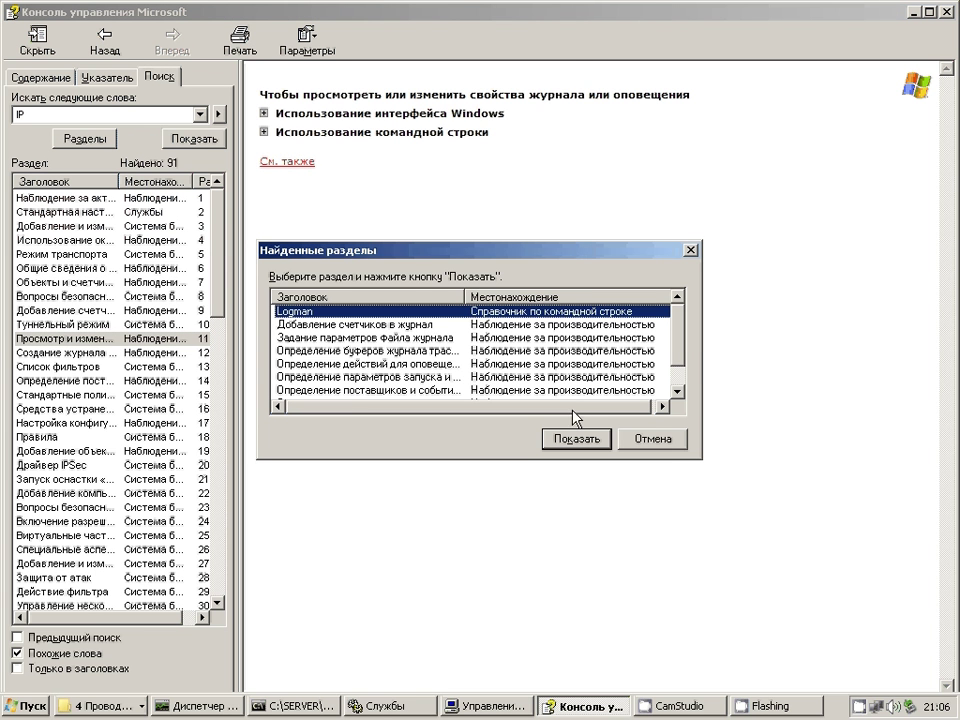
{"action": "left_click", "coordinate": [678, 349]}
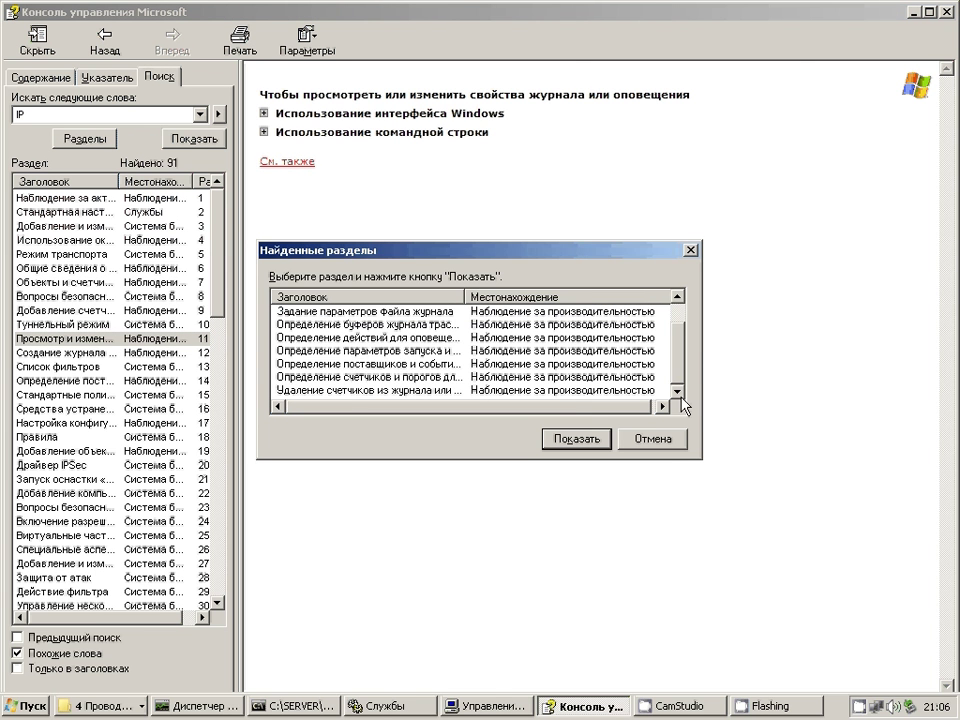
{"action": "left_click", "coordinate": [555, 377]}
{"action": "left_click", "coordinate": [556, 440]}
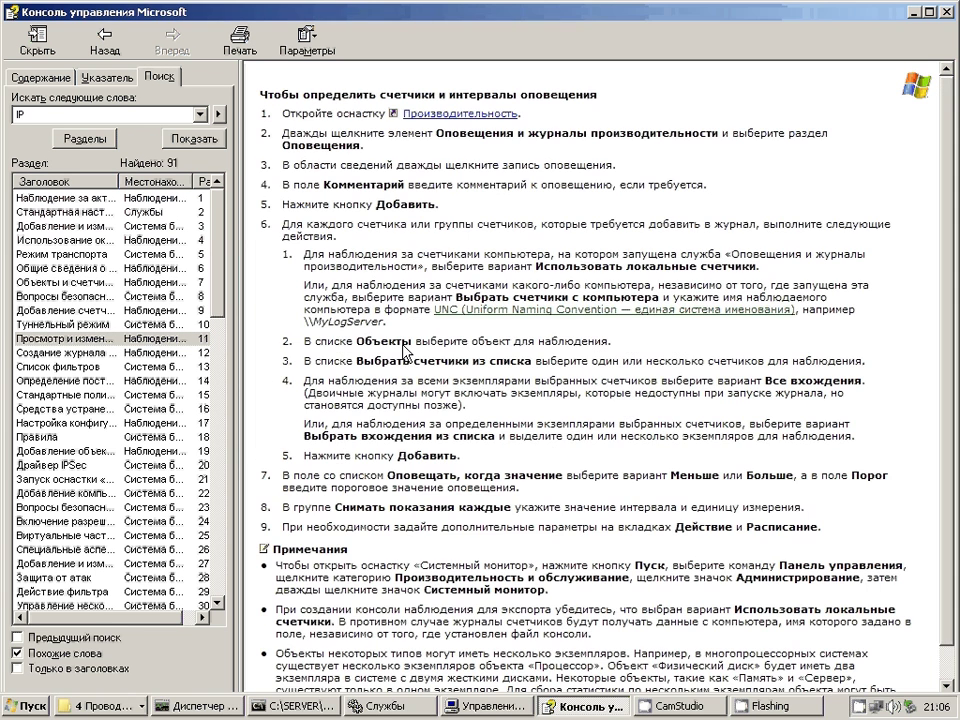
Open the result ranked 9 on adding counters, and read the one ranked 71 on adding or changing IPSec security methods.
{"action": "double_click", "coordinate": [83, 313]}
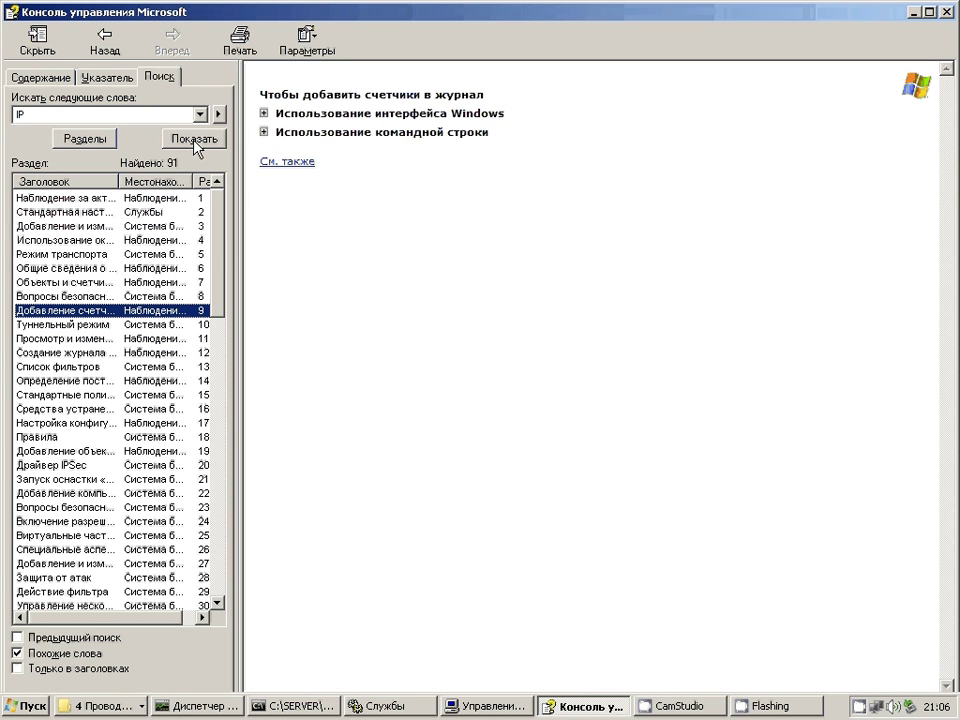
{"action": "left_click_drag", "start_coordinate": [227, 251], "coordinate": [222, 478]}
{"action": "left_click", "coordinate": [75, 508]}
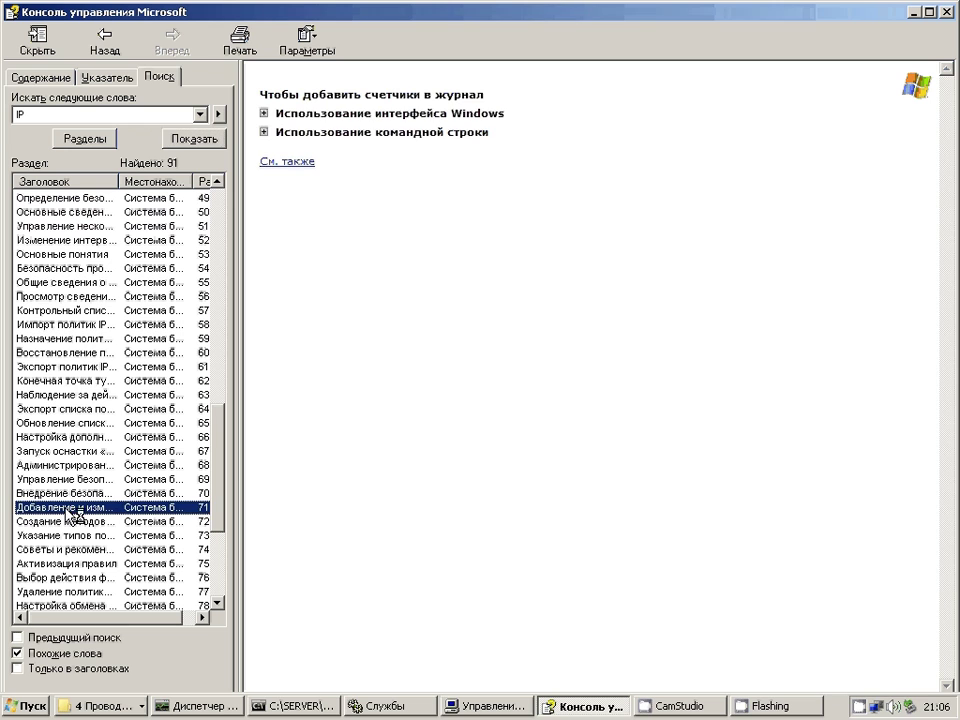
{"action": "scroll", "coordinate": [60, 388], "scroll_direction": "down", "scroll_amount": 4}
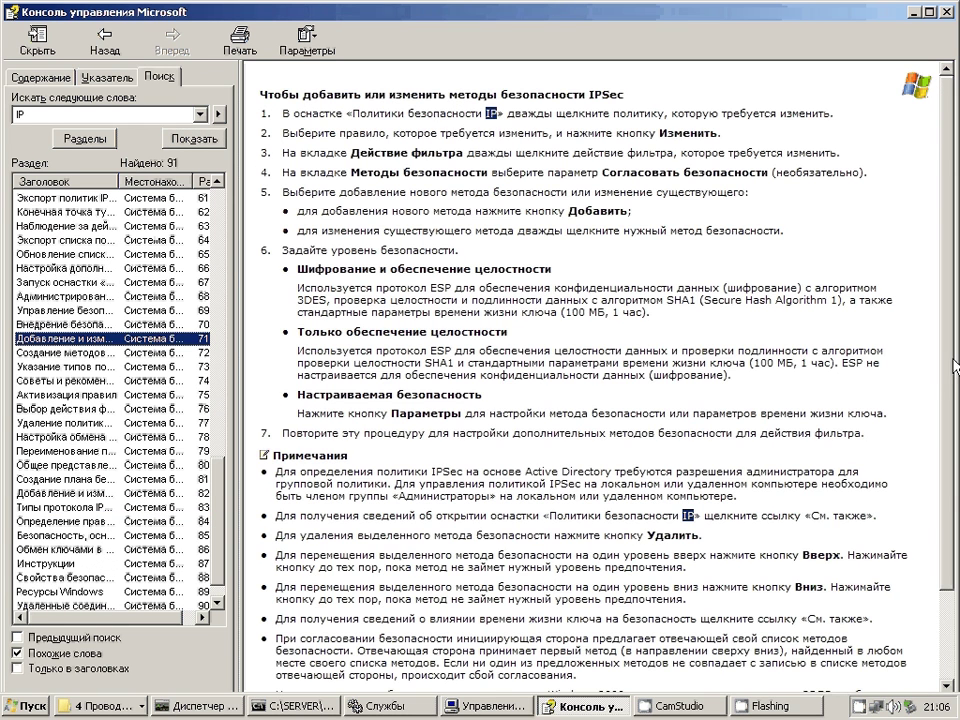
{"action": "scroll", "coordinate": [955, 365], "scroll_direction": "down", "scroll_amount": 5}
{"action": "scroll", "coordinate": [955, 365], "scroll_direction": "up", "scroll_amount": 5}
{"action": "scroll", "coordinate": [955, 365], "scroll_direction": "down", "scroll_amount": 1}
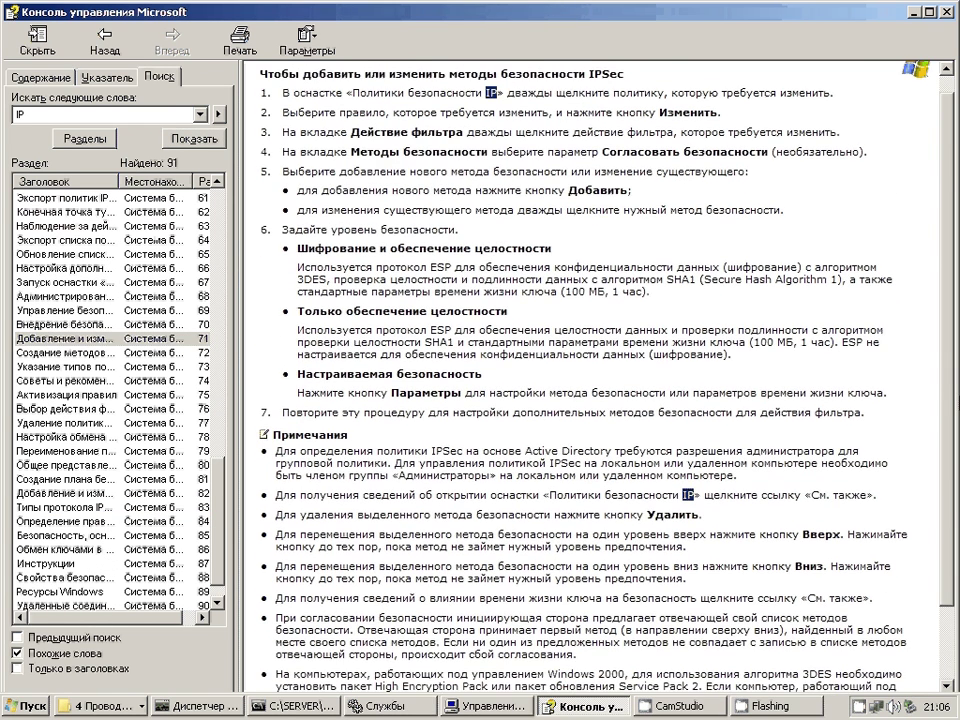
{"action": "scroll", "coordinate": [590, 380], "scroll_direction": "up", "scroll_amount": 1}
Replace the search words with "SERVER" and search the help topics.
{"action": "double_click", "coordinate": [16, 114]}
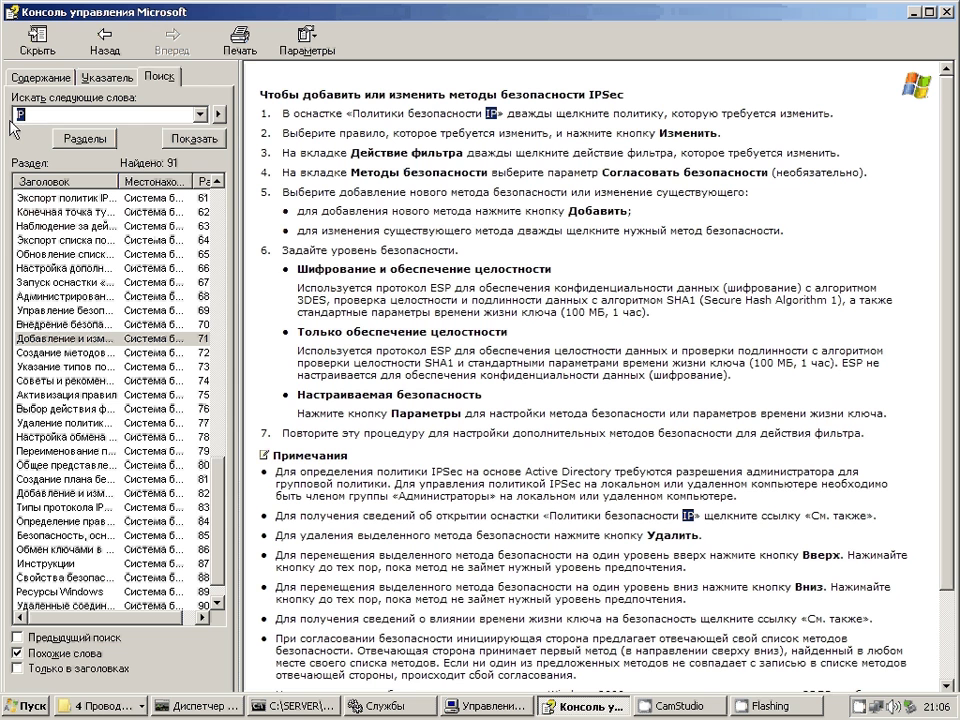
{"action": "type", "text": "SERVER"}
{"action": "key", "text": "Return"}
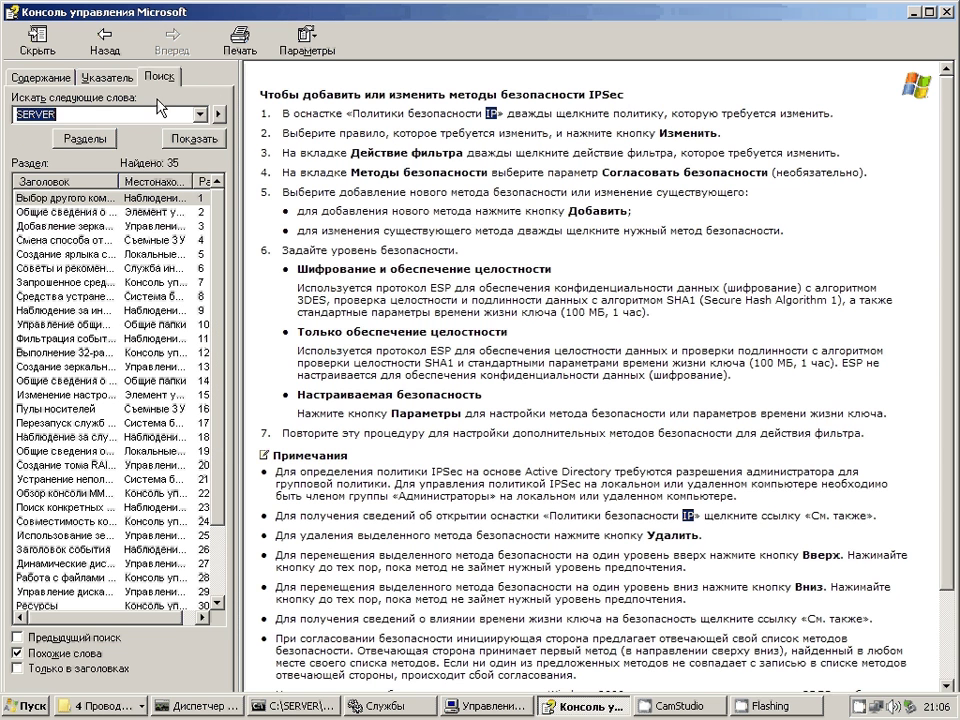
Display the first topic found for "SERVER" and the result ranked 13 on creating a mirrored volume.
{"action": "left_click", "coordinate": [207, 140]}
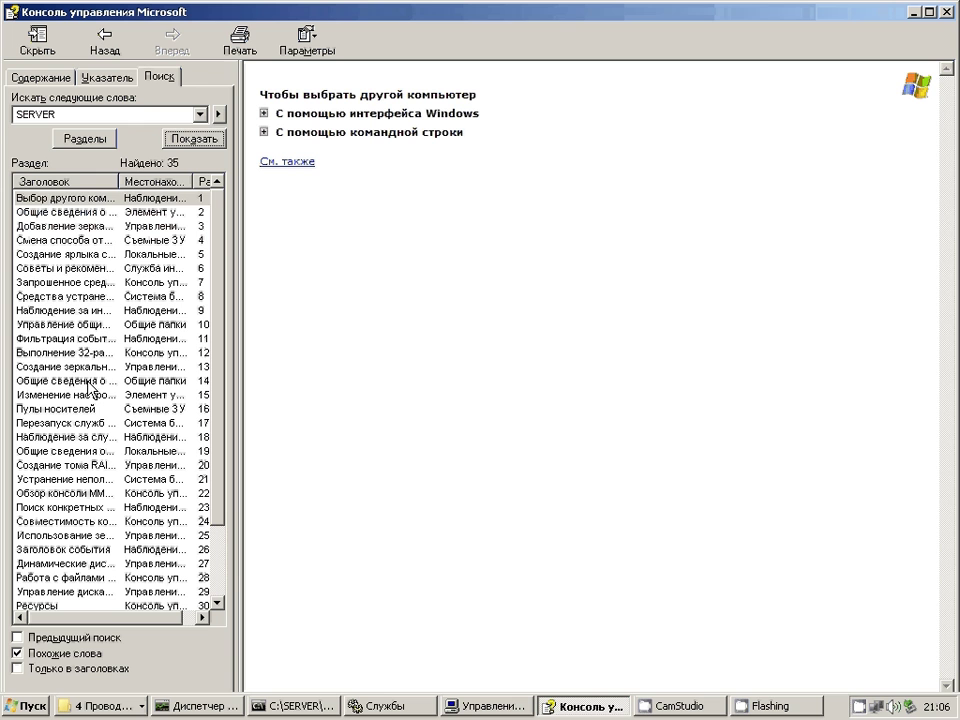
{"action": "left_click", "coordinate": [95, 367]}
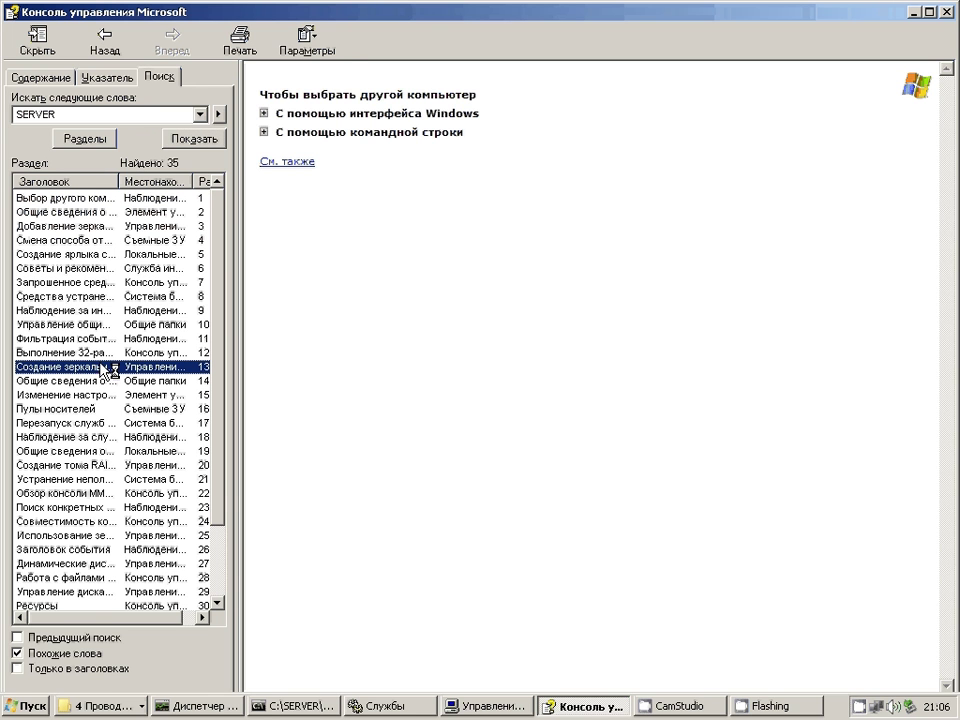
{"action": "double_click", "coordinate": [102, 367]}
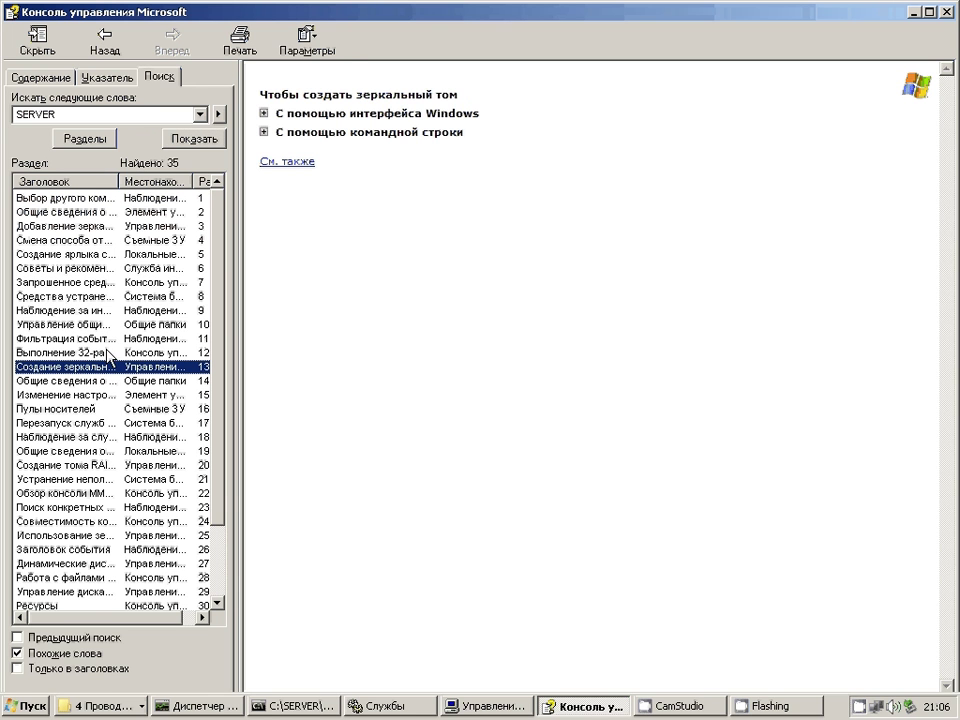
{"action": "left_click", "coordinate": [213, 143]}
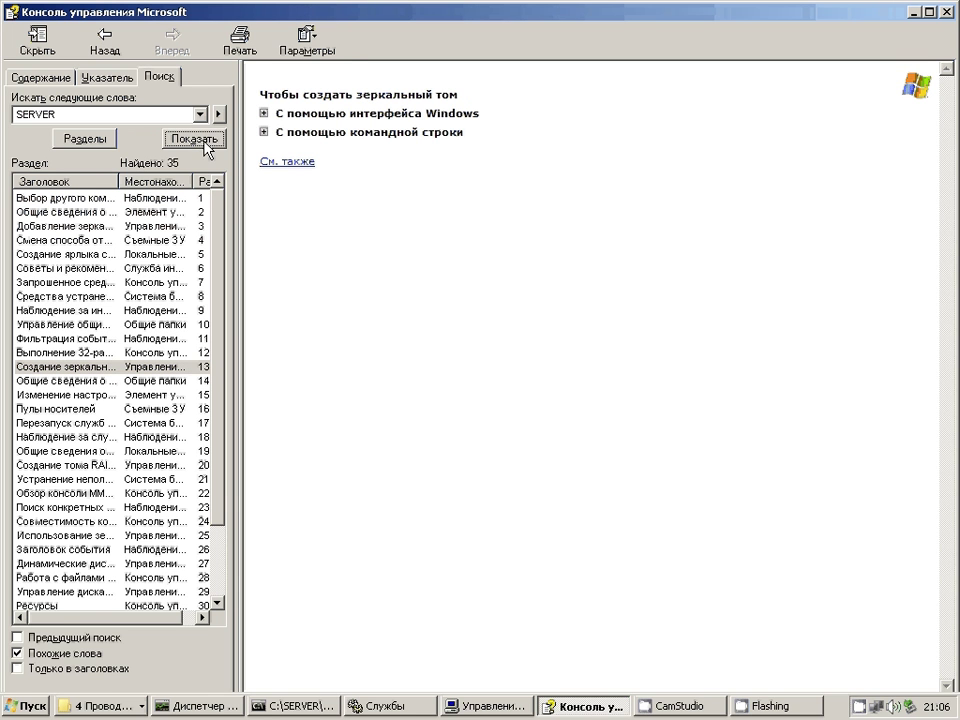
Return to the help index, follow the cross-reference to "монитор IP-безопасности", and open the "монитор PBServer" topic.
{"action": "left_click", "coordinate": [84, 78]}
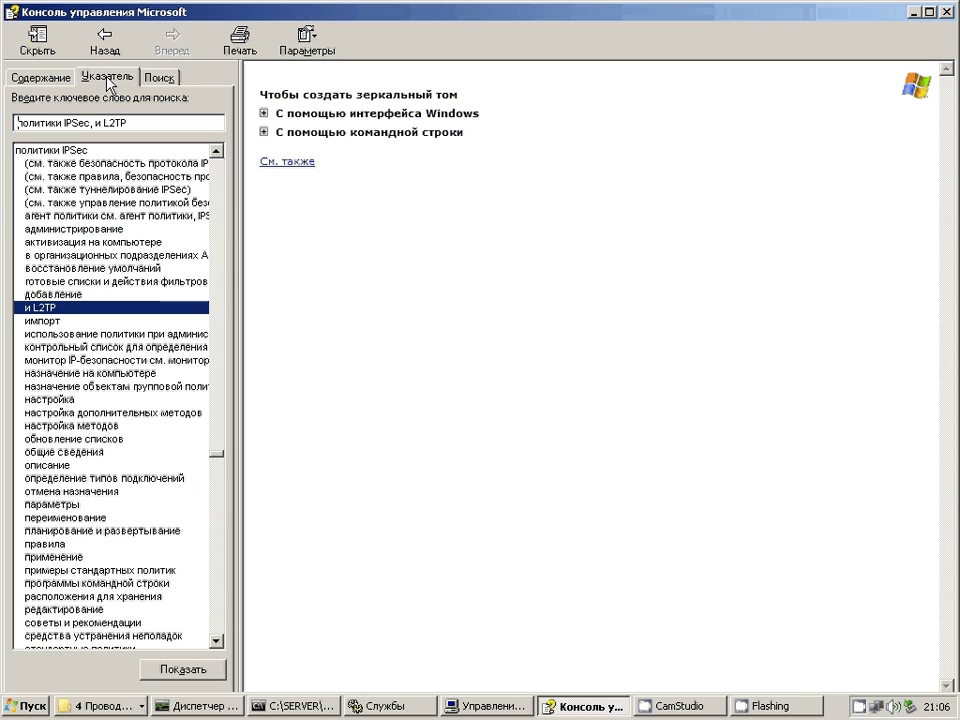
{"action": "left_click", "coordinate": [72, 362]}
{"action": "left_click", "coordinate": [182, 668]}
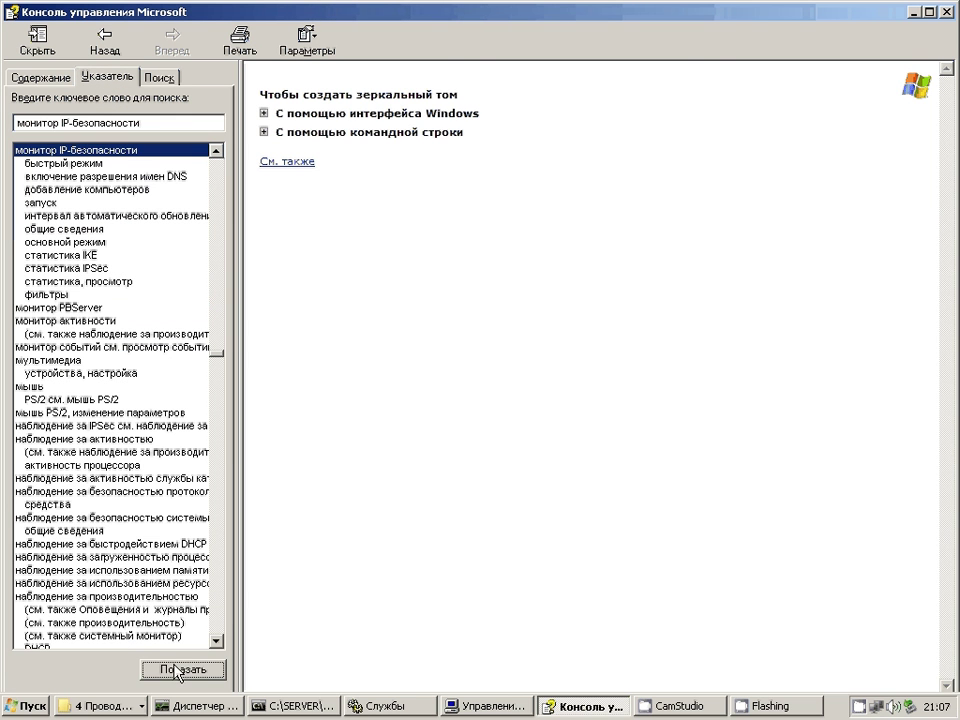
{"action": "left_click", "coordinate": [74, 308]}
{"action": "double_click", "coordinate": [77, 309]}
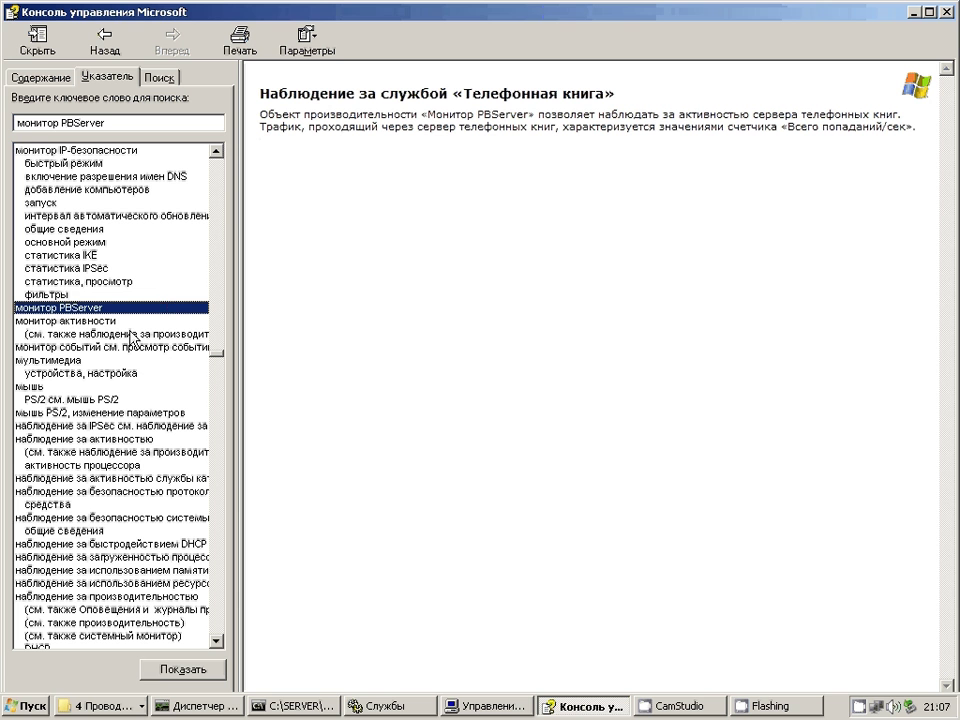
Try the "монитор активности" index entry, and read the "активность процессора" topic under наблюдение за активностью.
{"action": "double_click", "coordinate": [79, 321]}
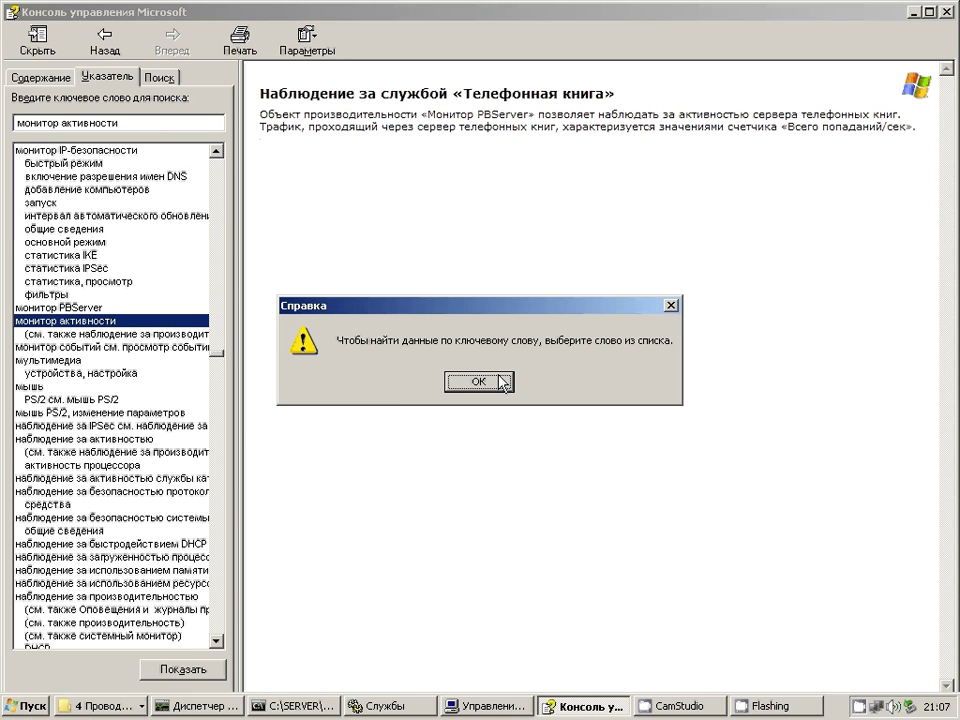
{"action": "left_click", "coordinate": [488, 381]}
{"action": "left_click", "coordinate": [100, 466]}
{"action": "double_click", "coordinate": [100, 466]}
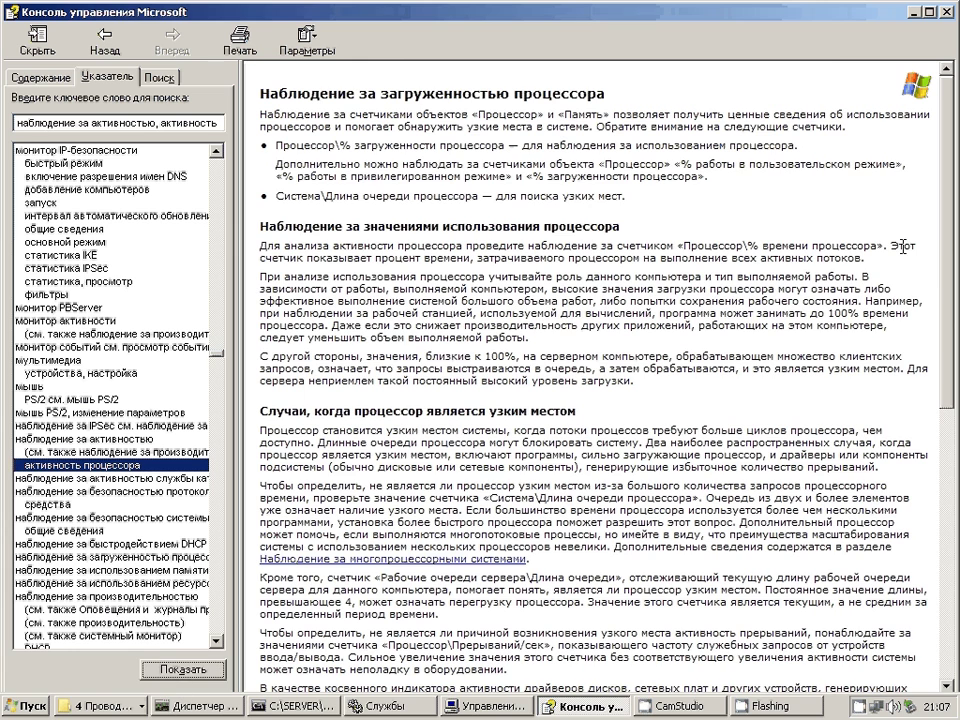
{"action": "scroll", "coordinate": [950, 625], "scroll_direction": "down", "scroll_amount": 5}
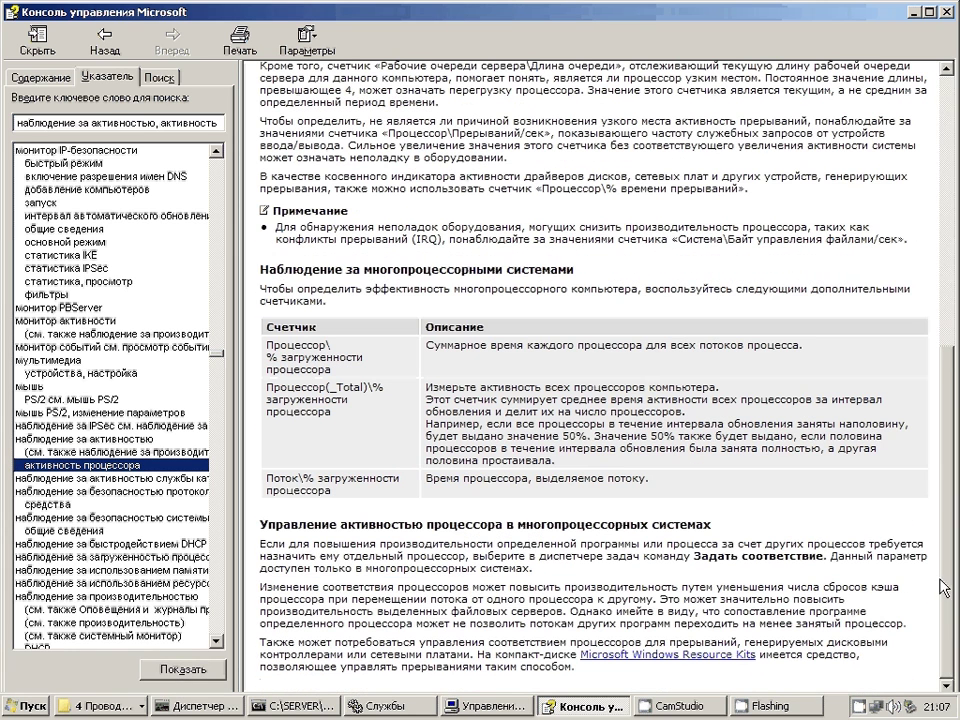
Select the "Управление компьютером" book in the help contents and close the help window.
{"action": "left_click", "coordinate": [57, 76]}
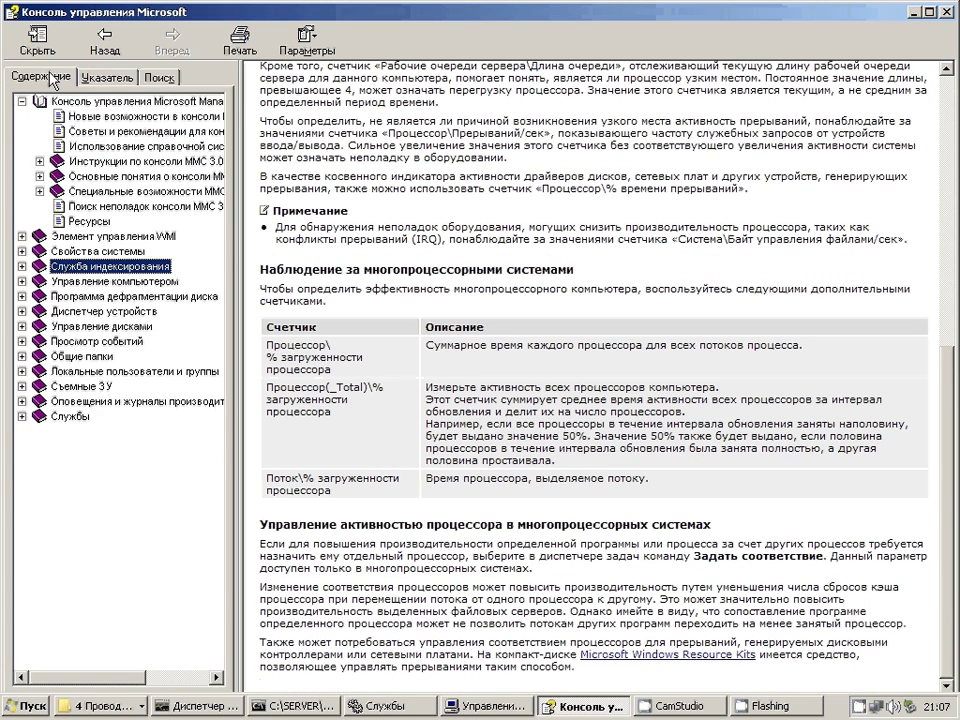
{"action": "left_click", "coordinate": [118, 282]}
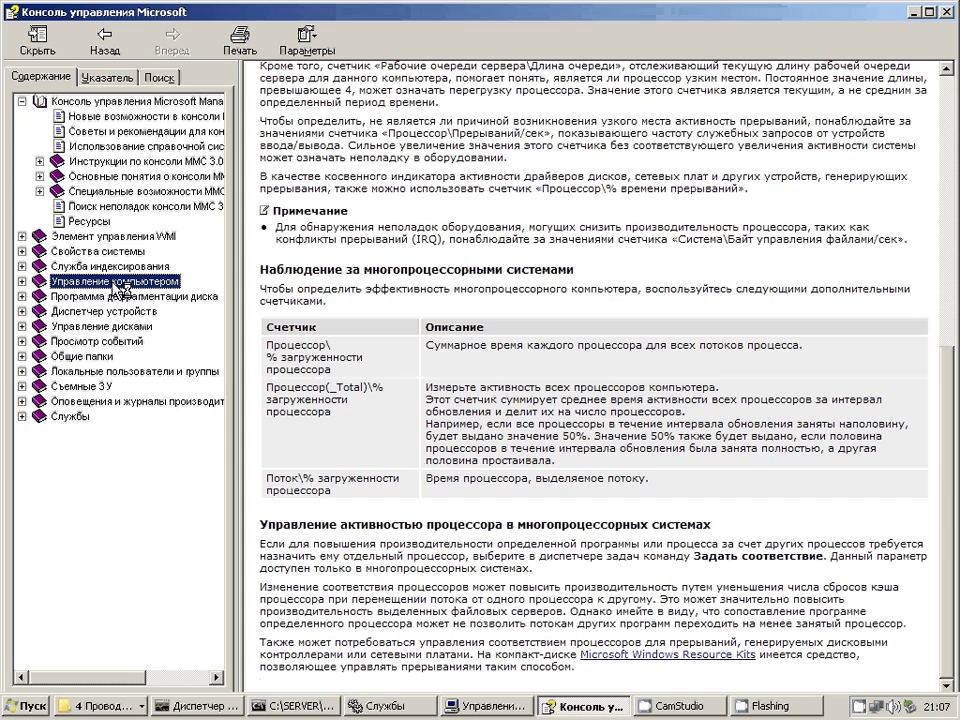
{"action": "left_click", "coordinate": [946, 12]}
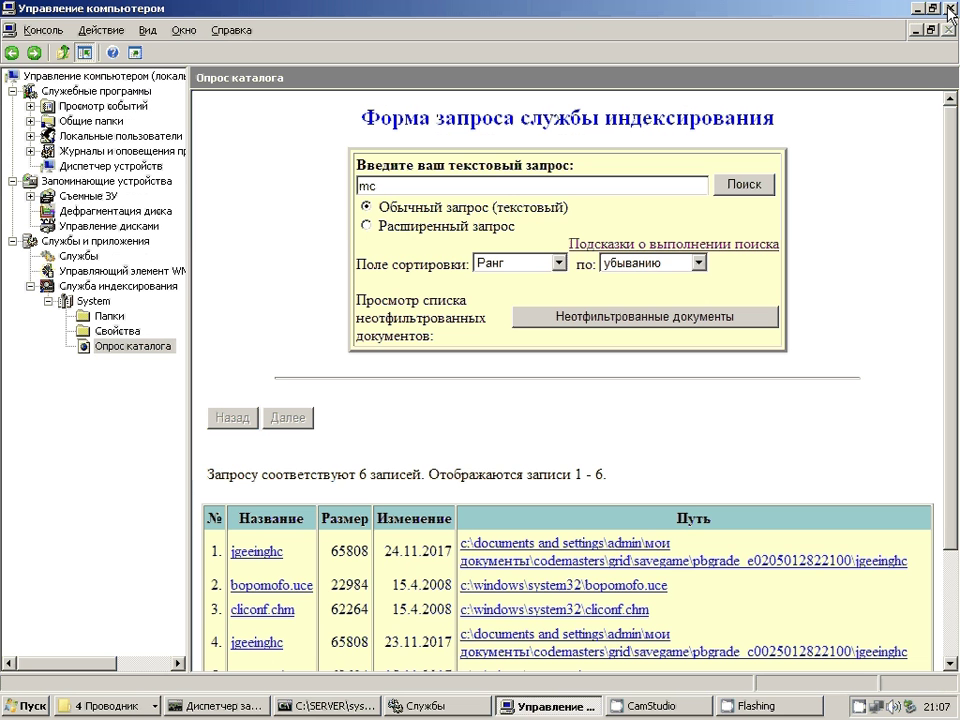
Review the catalog query results for "mc" and display the "Свойства" node of the System catalog.
{"action": "scroll", "coordinate": [948, 325], "scroll_direction": "down", "scroll_amount": 1}
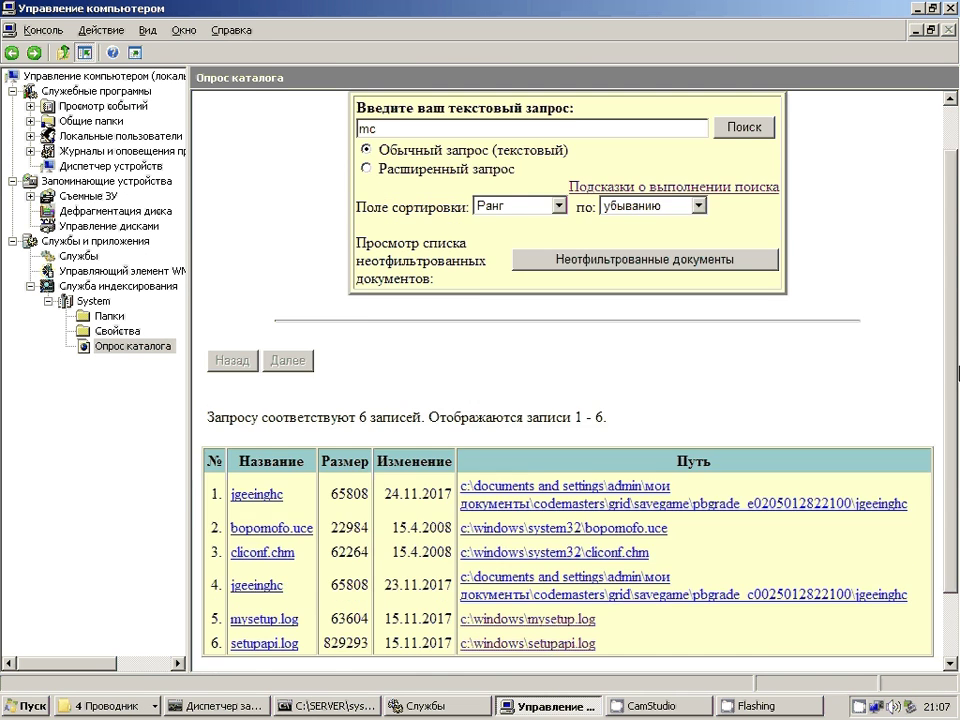
{"action": "scroll", "coordinate": [920, 318], "scroll_direction": "up", "scroll_amount": 1}
{"action": "scroll", "coordinate": [880, 310], "scroll_direction": "down", "scroll_amount": 1}
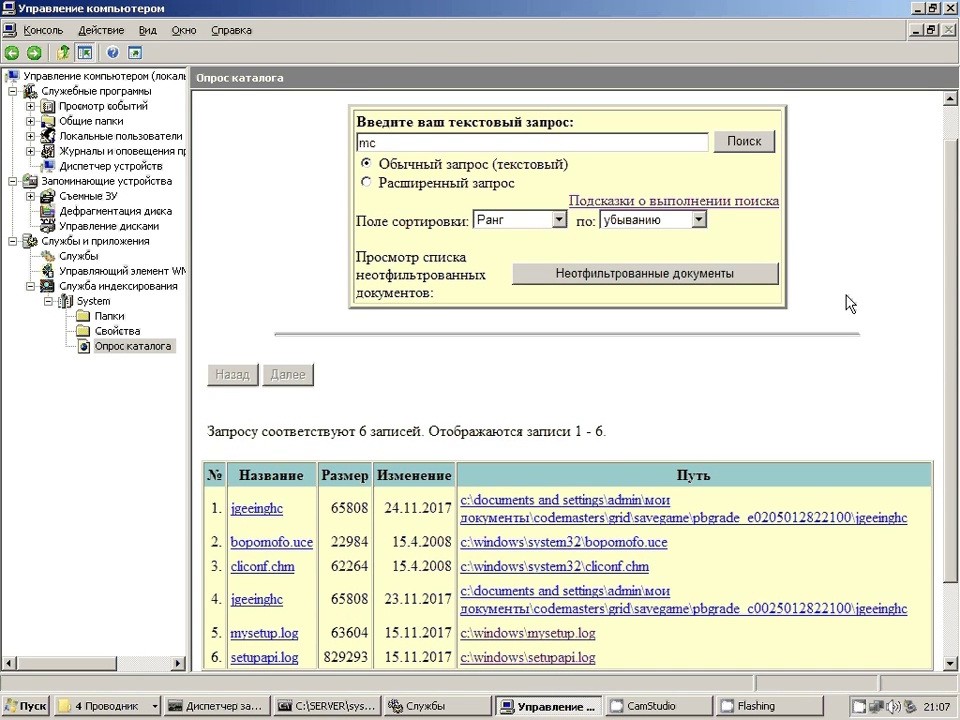
{"action": "left_click", "coordinate": [112, 331]}
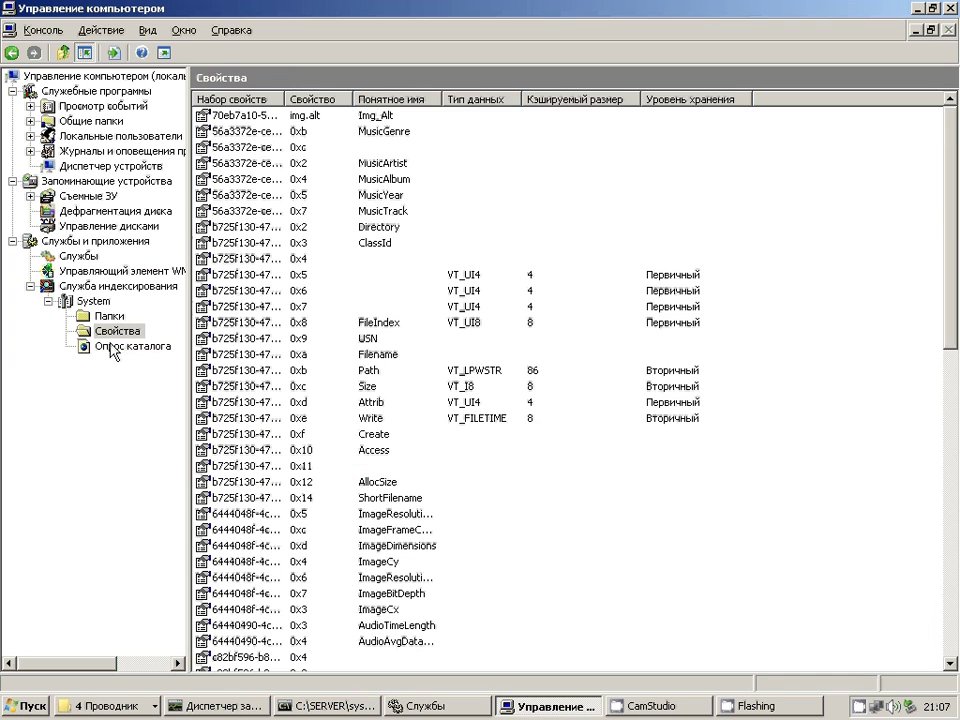
View the properties of the Filename entry in the System catalog's property list and dismiss the dialog without changes.
{"action": "left_click", "coordinate": [259, 355]}
{"action": "right_click", "coordinate": [271, 351]}
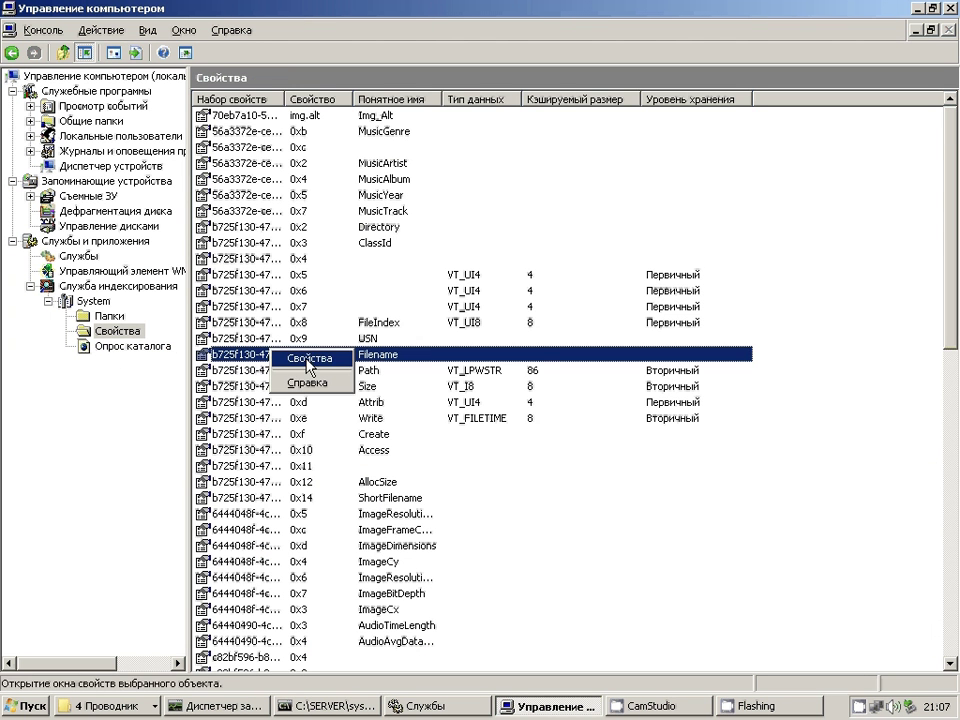
{"action": "left_click", "coordinate": [307, 360]}
{"action": "left_click_drag", "start_coordinate": [439, 155], "coordinate": [660, 160]}
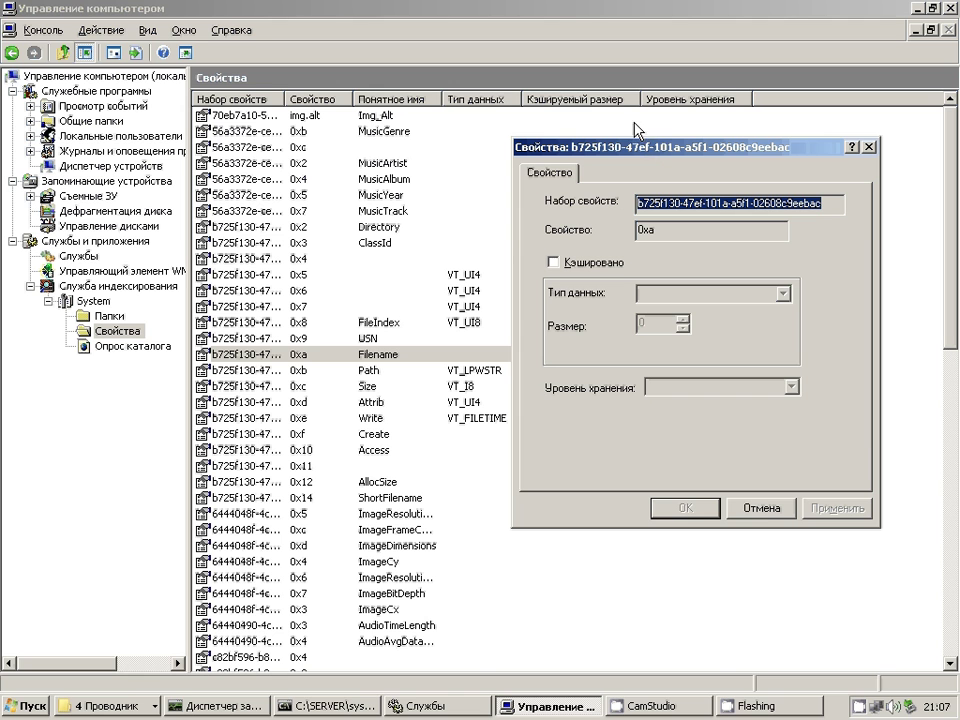
{"action": "left_click", "coordinate": [760, 508]}
Browse the property list to the 0x502d entry, and check the "Папки" and "Свойства" nodes of the System catalog.
{"action": "left_click_drag", "start_coordinate": [955, 335], "coordinate": [955, 541]}
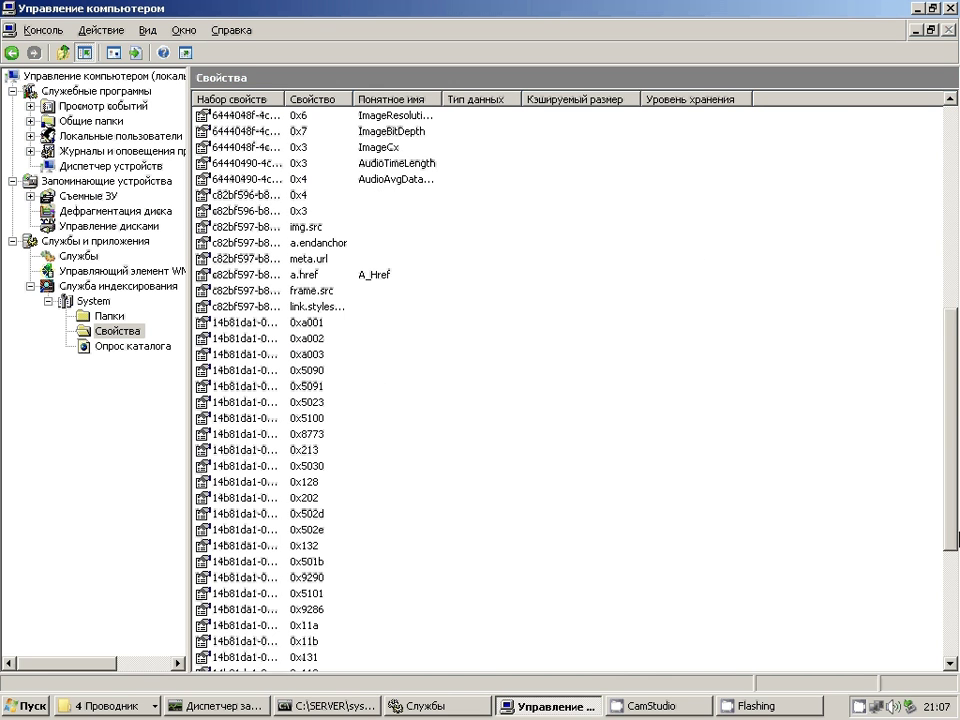
{"action": "left_click", "coordinate": [292, 514]}
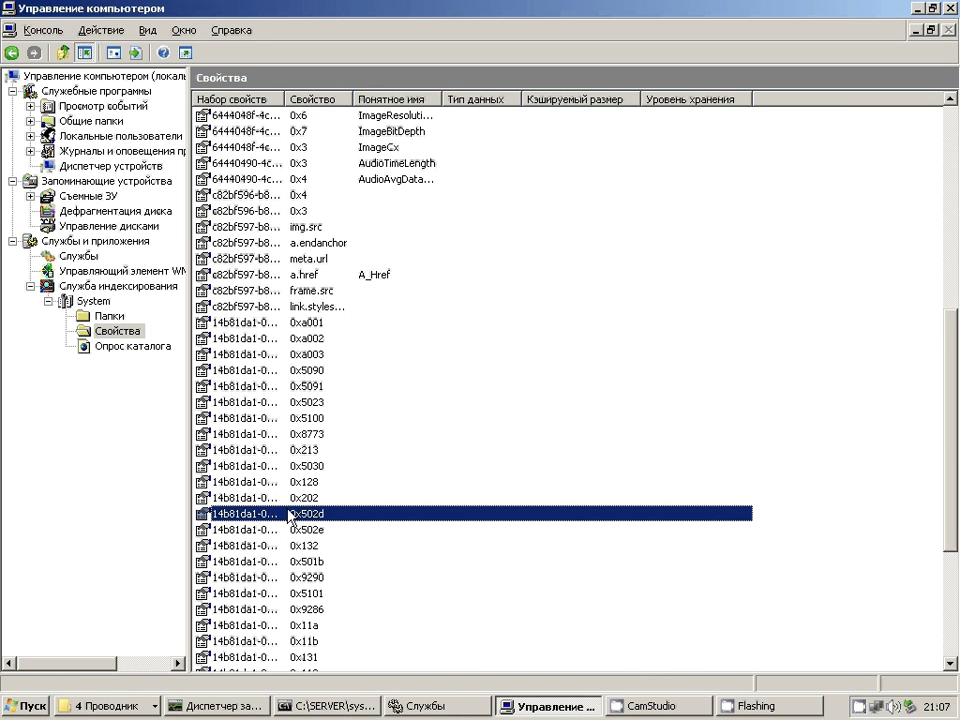
{"action": "left_click", "coordinate": [106, 316]}
{"action": "left_click", "coordinate": [106, 331]}
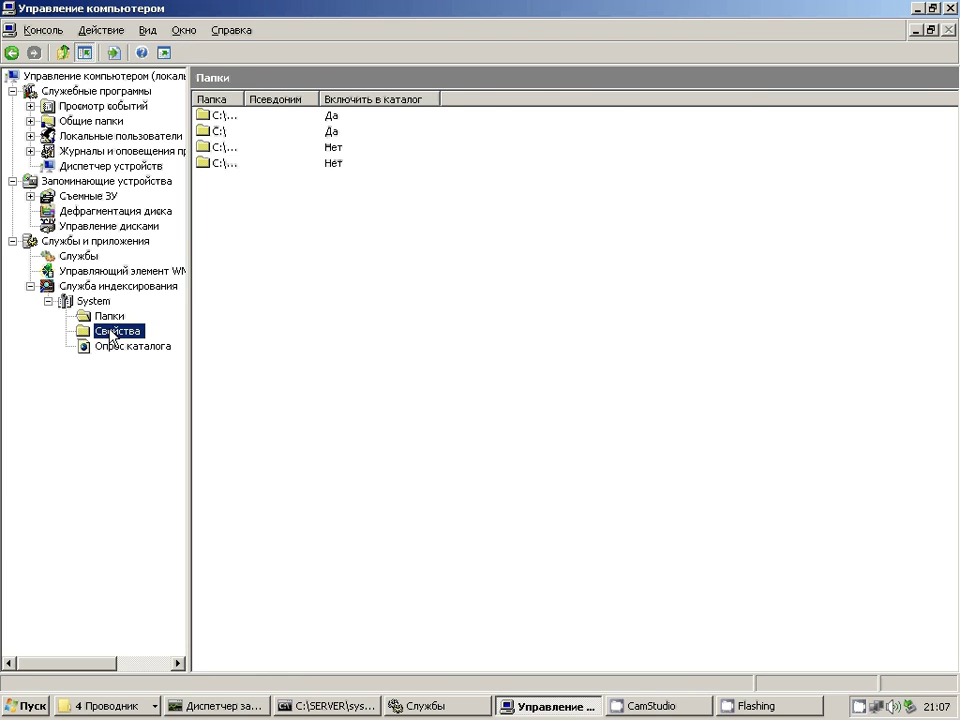
Run a standard text query for "ds" in the System catalog's "Опрос каталога" form.
{"action": "left_click", "coordinate": [111, 347]}
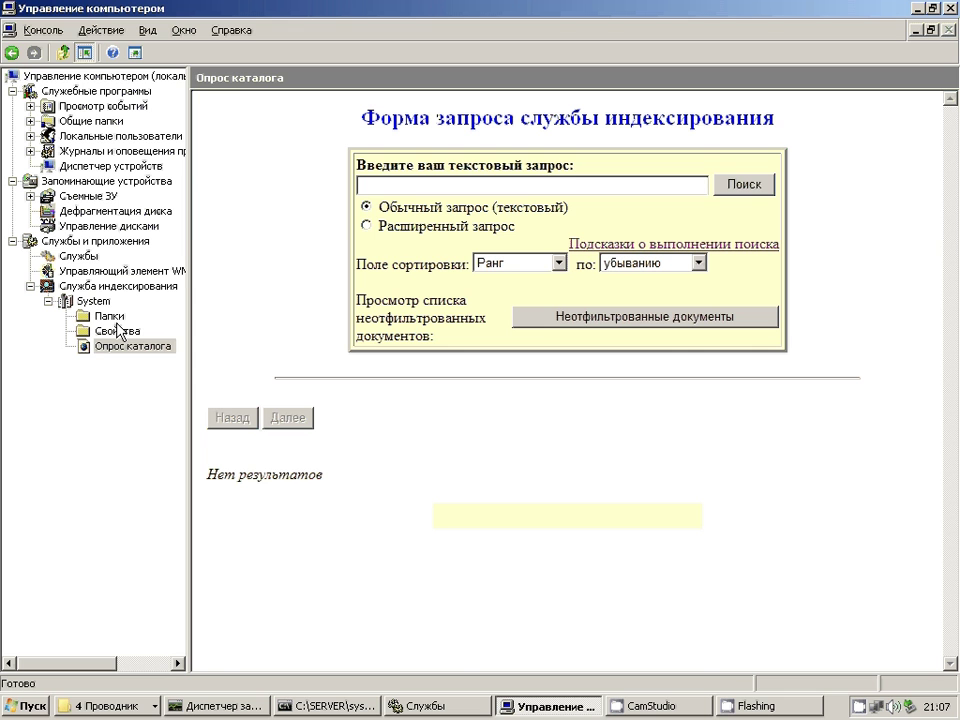
{"action": "left_click", "coordinate": [411, 186]}
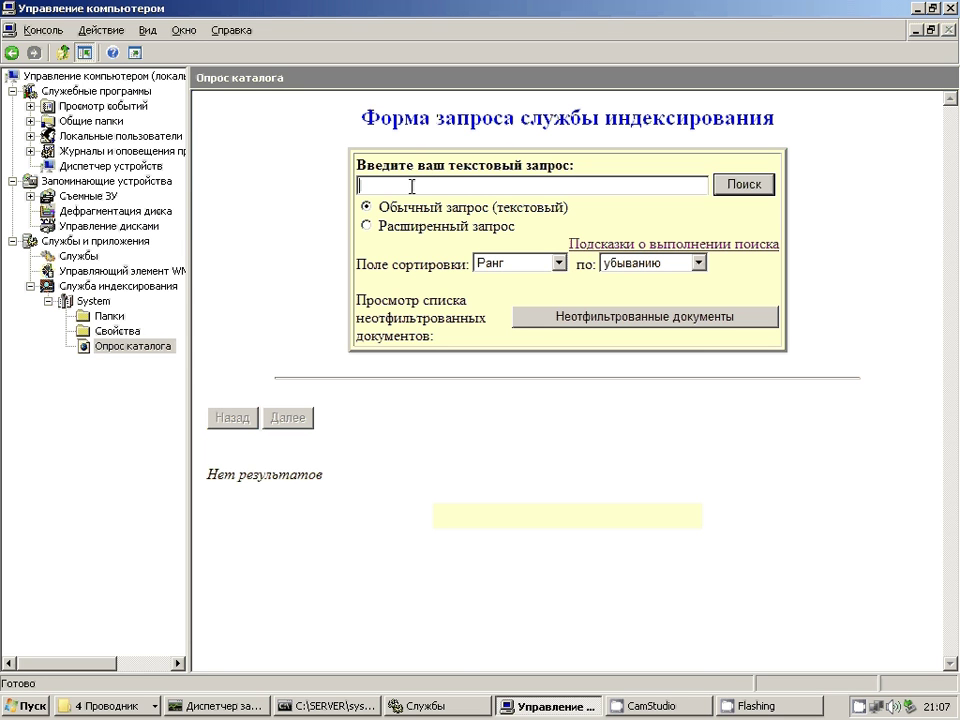
{"action": "type", "text": "ds"}
{"action": "left_click", "coordinate": [752, 187]}
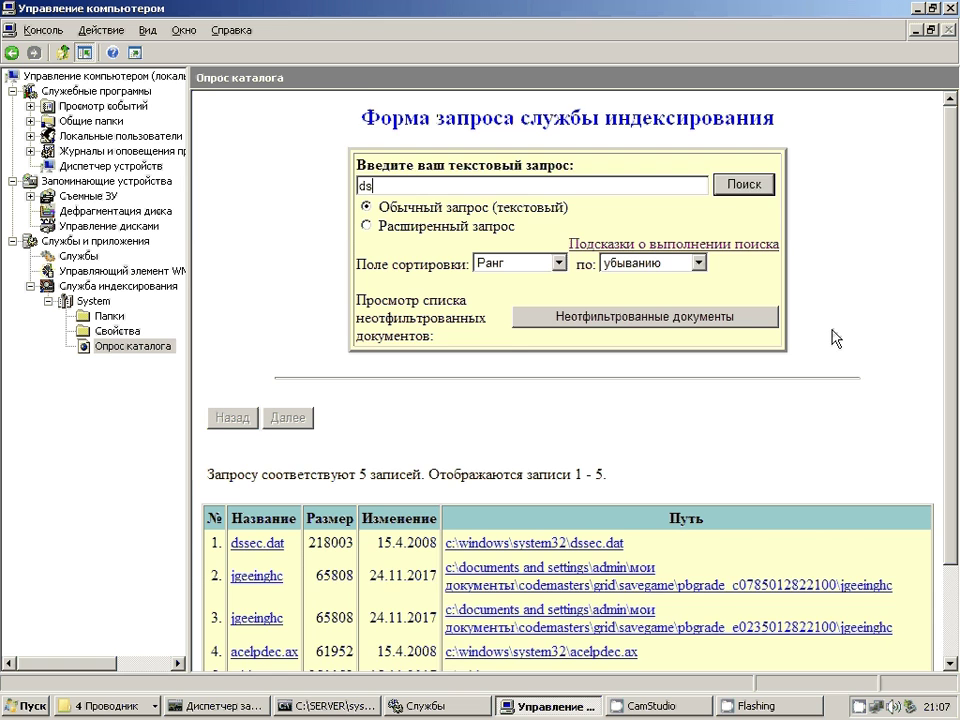
Review the "ds" query results and try to open the c:\ntldr and c:\windows\system32\acelpdec.ax results.
{"action": "scroll", "coordinate": [896, 338], "scroll_direction": "down", "scroll_amount": 2}
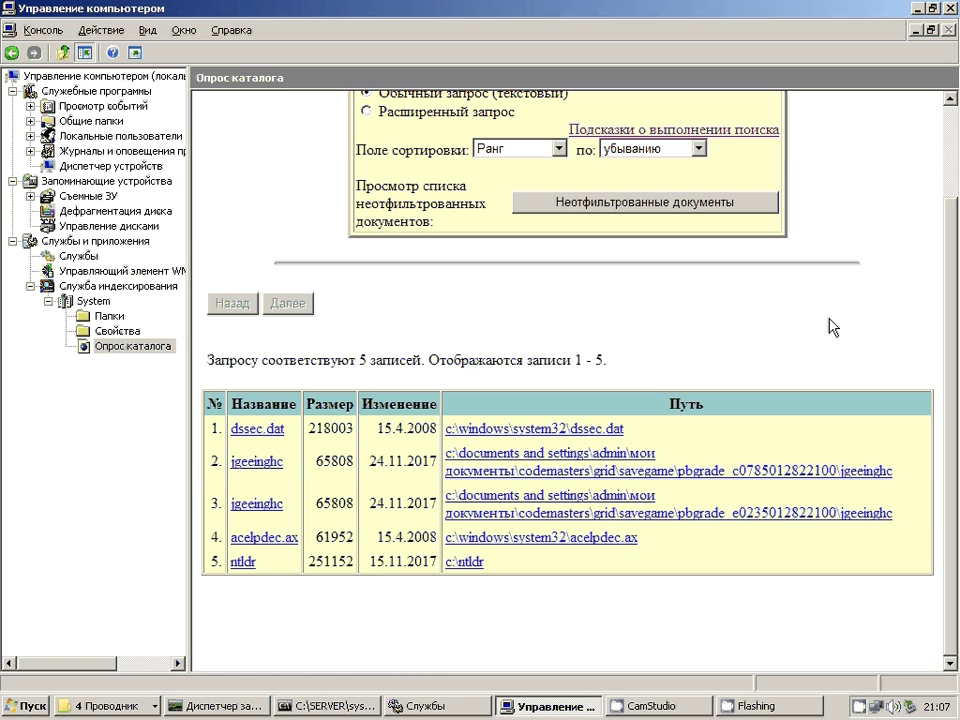
{"action": "left_click", "coordinate": [465, 564]}
{"action": "left_click", "coordinate": [537, 540]}
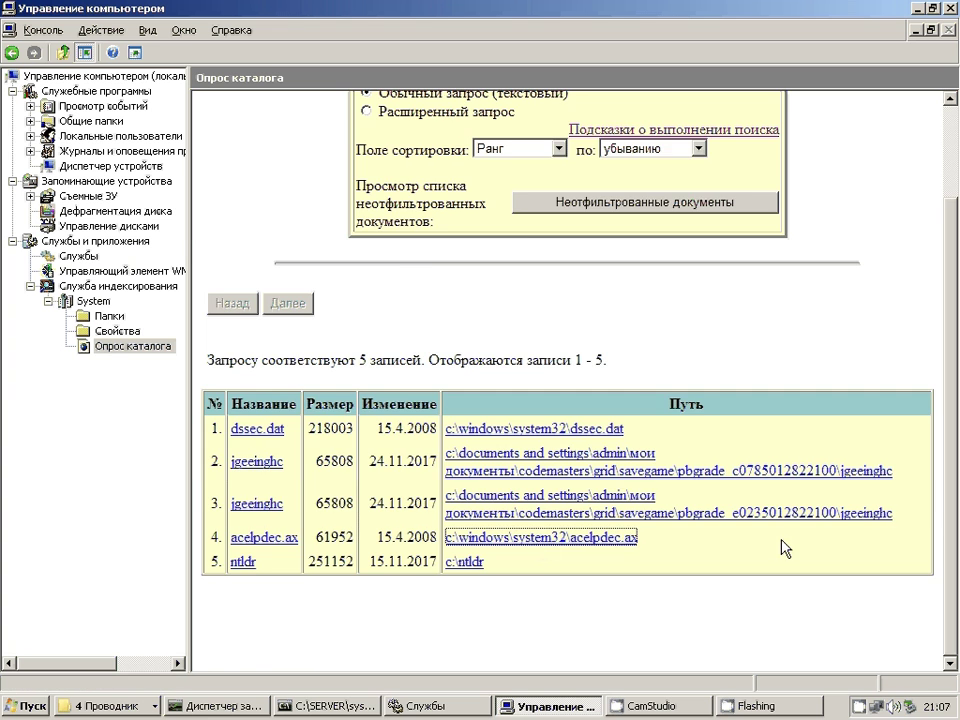
{"action": "scroll", "coordinate": [846, 424], "scroll_direction": "up", "scroll_amount": 2}
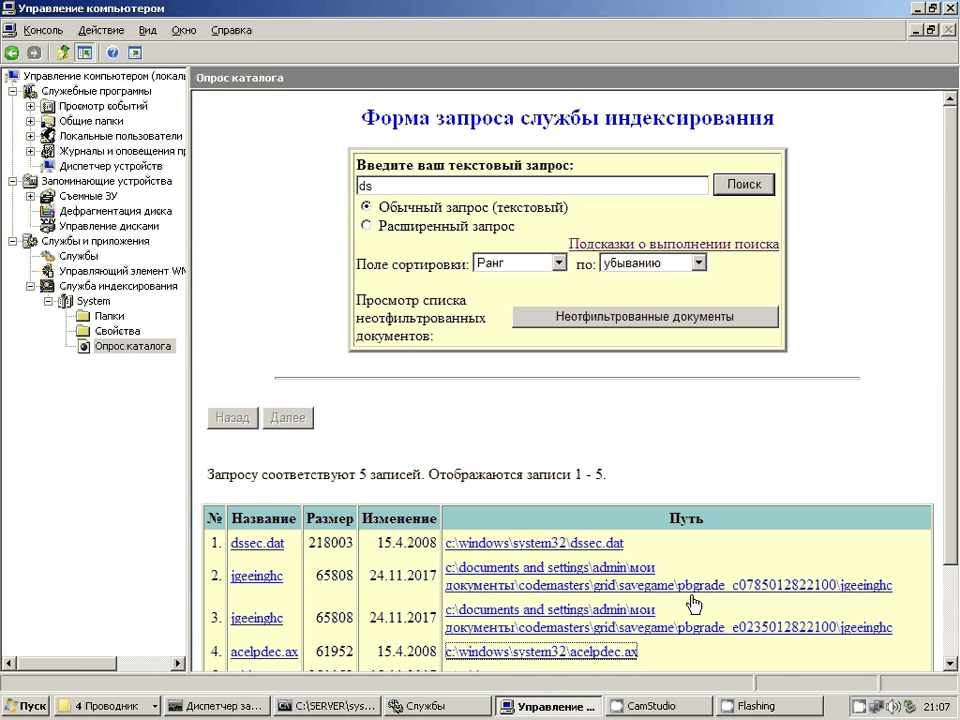